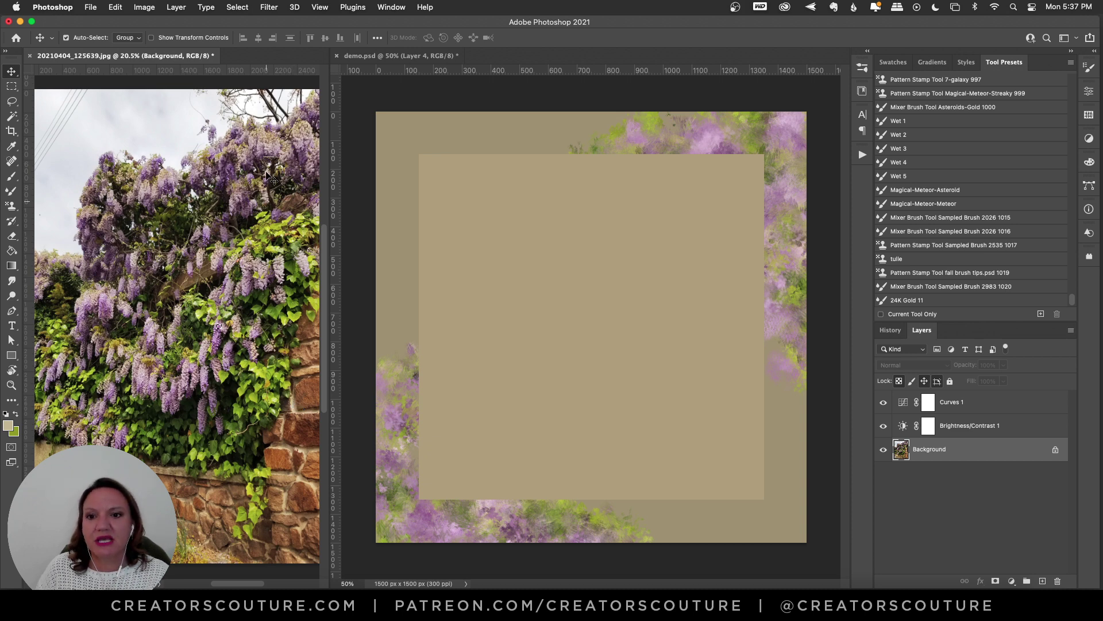
# Step: Activate demo.psd, then zoom into the wisteria reference photo to 25%
pyautogui.click(360, 93)
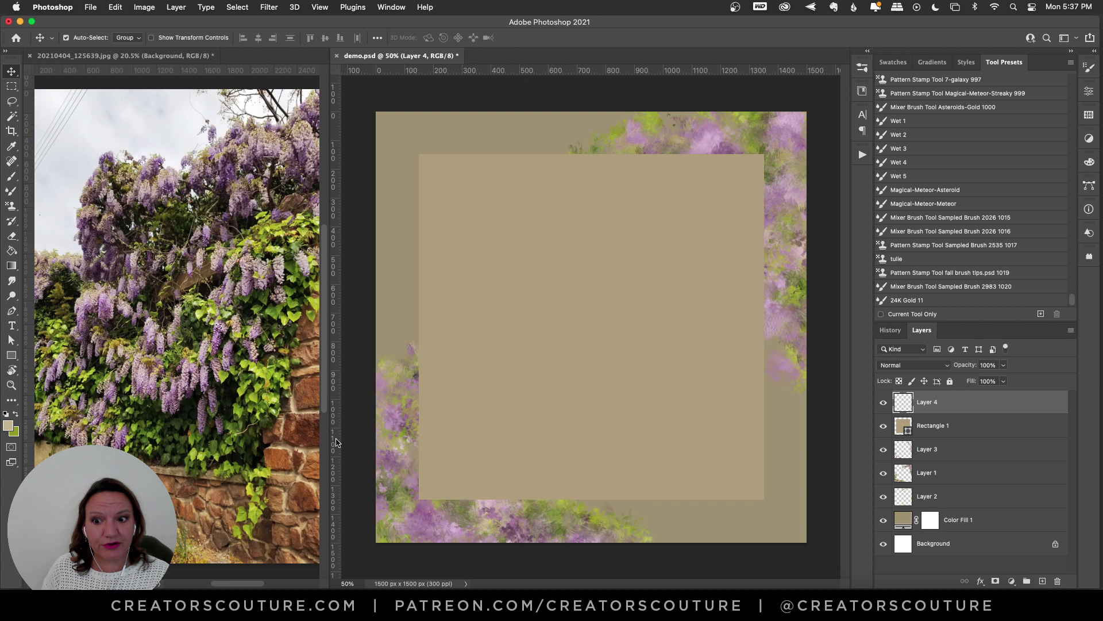
pyautogui.press('z')
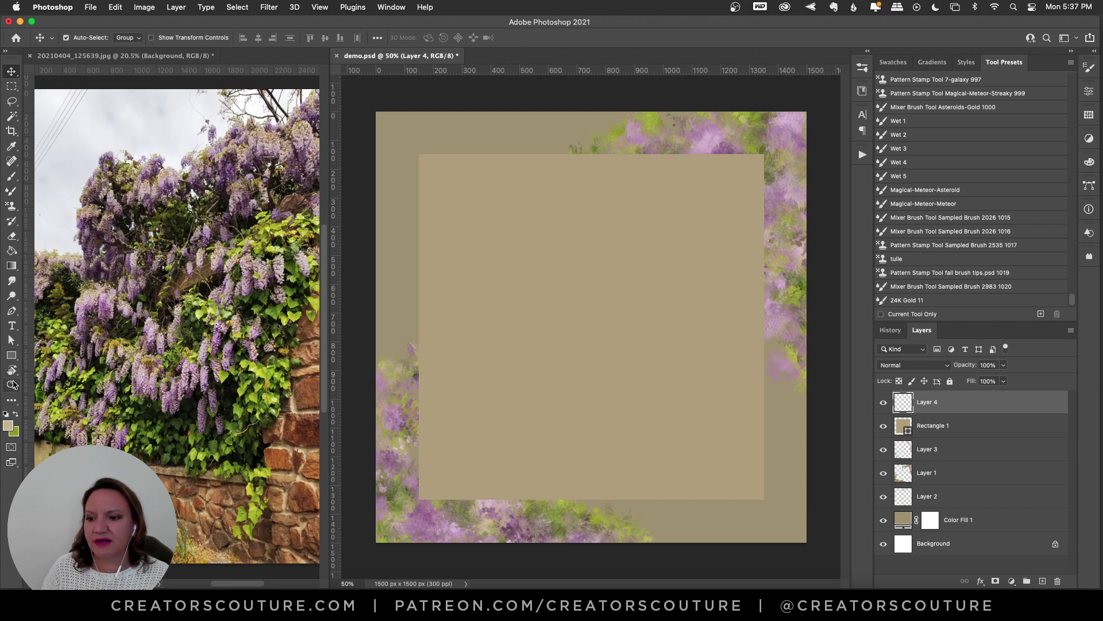
pyautogui.click(257, 358)
pyautogui.click(204, 352)
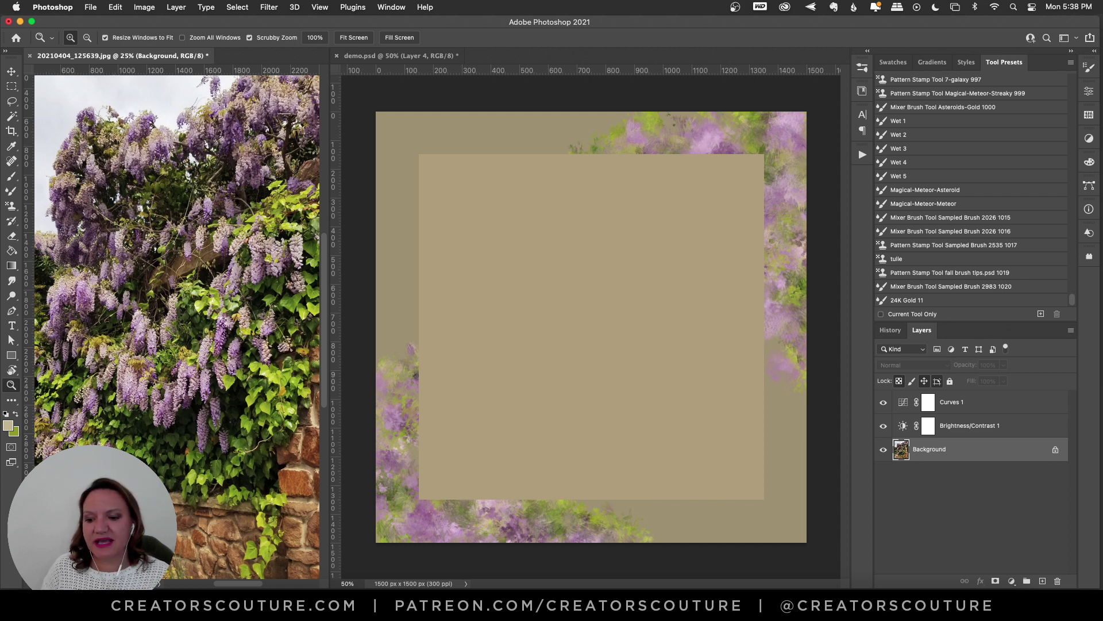
# Step: Quick Look the Romance cover, the ten color palettes, then the brush strokes 01–05 image
pyautogui.press('super+Tab')
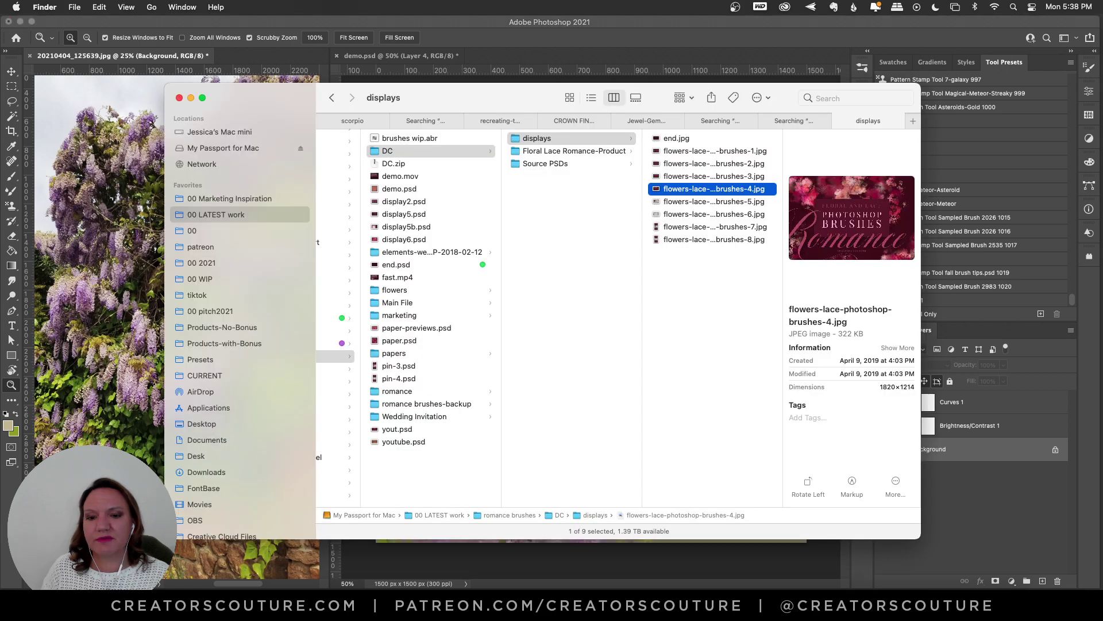
pyautogui.press('space')
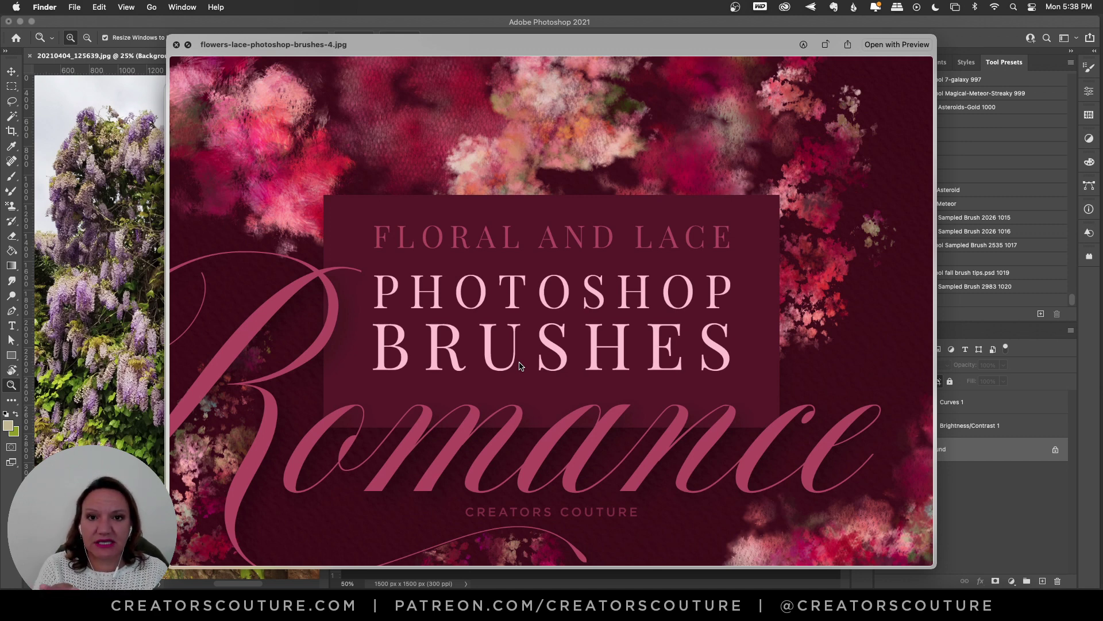
pyautogui.press('space')
pyautogui.press('space')
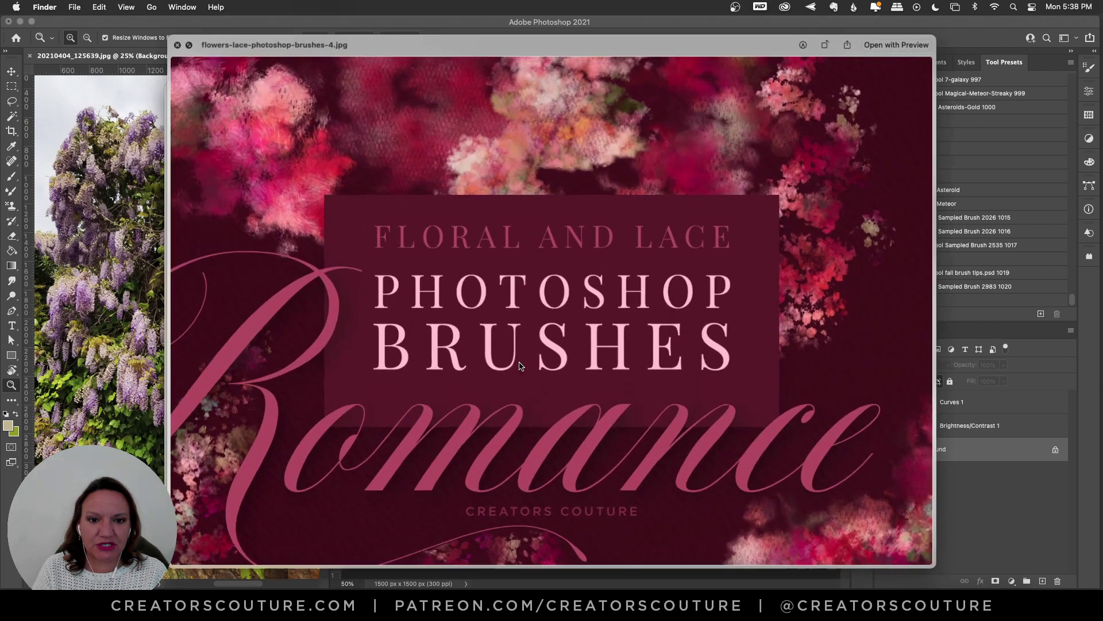
pyautogui.press('Up')
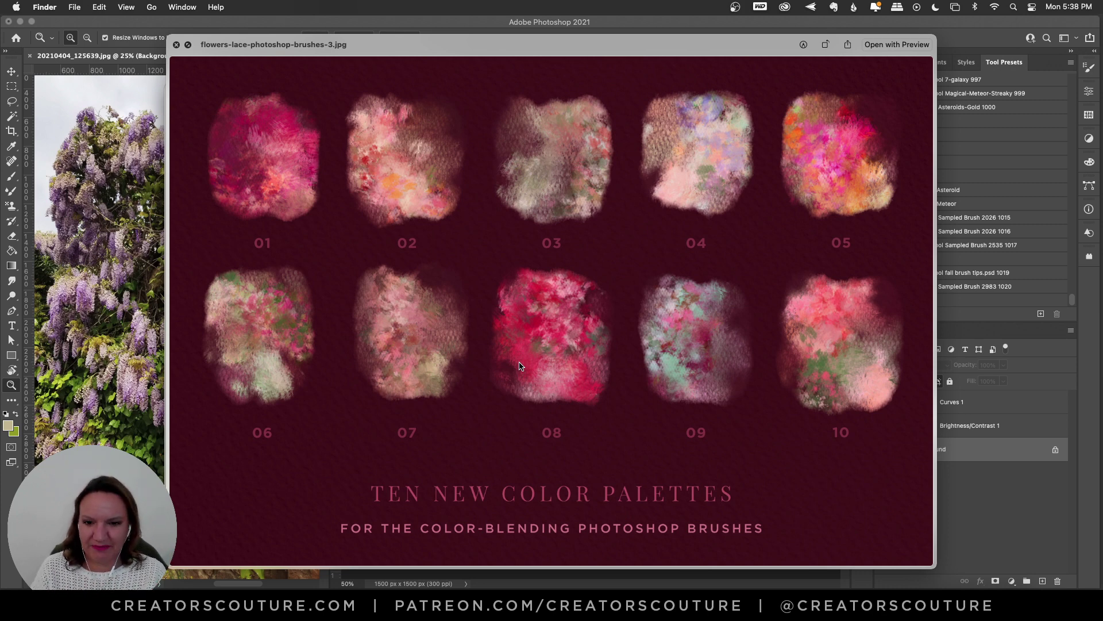
pyautogui.press('Left')
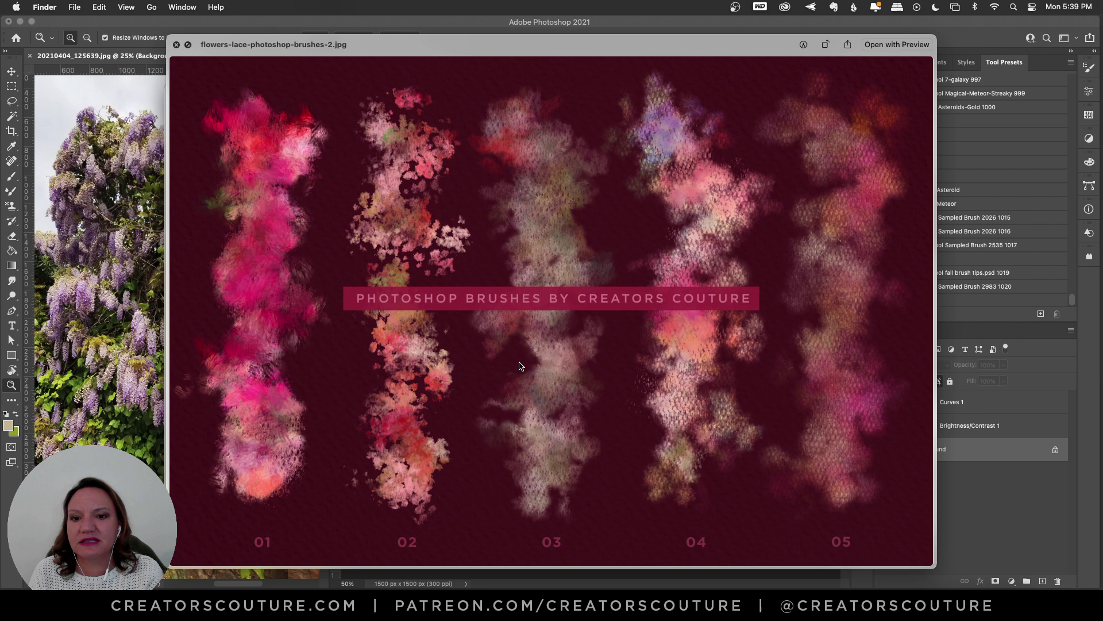
# Step: Flip between the strokes 06–10 and 01–05 samples twice, then close Quick Look
pyautogui.press('Up')
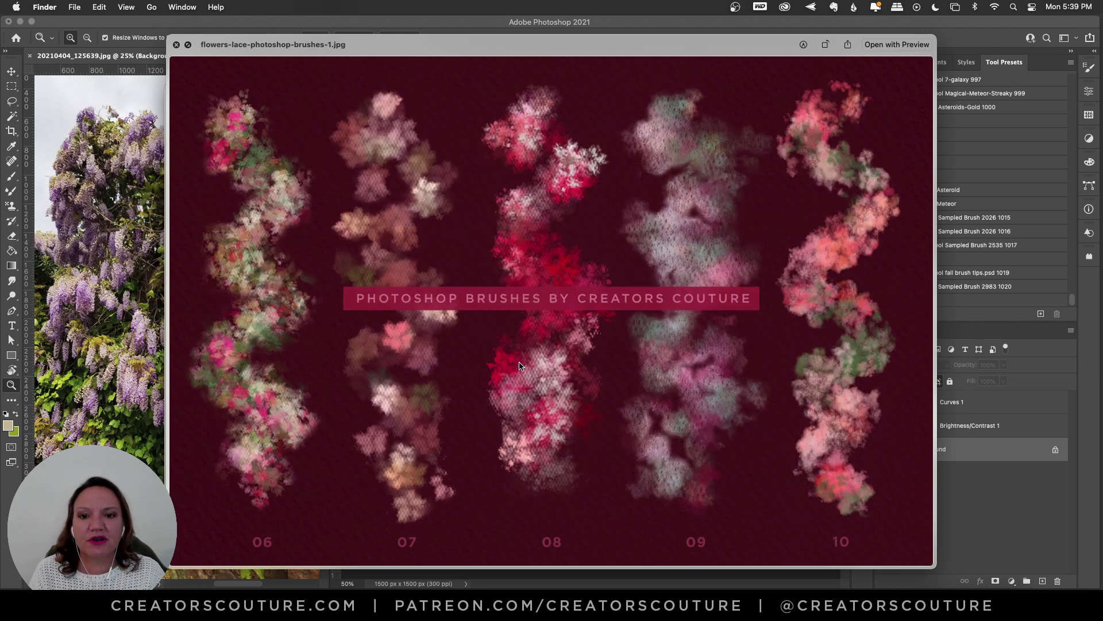
pyautogui.press('Down')
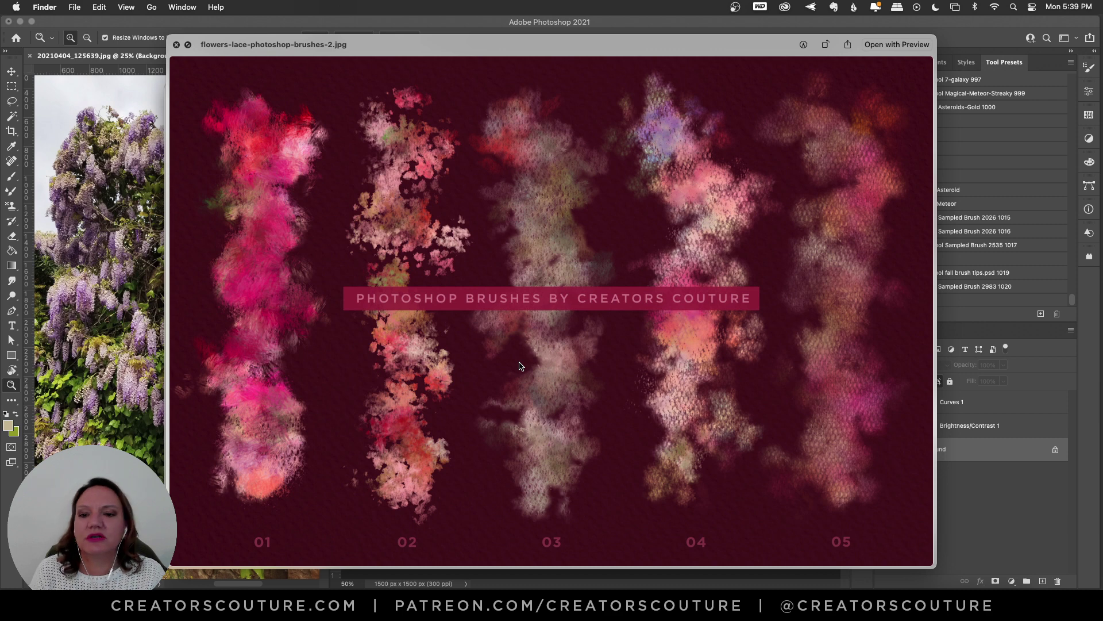
pyautogui.press('Up')
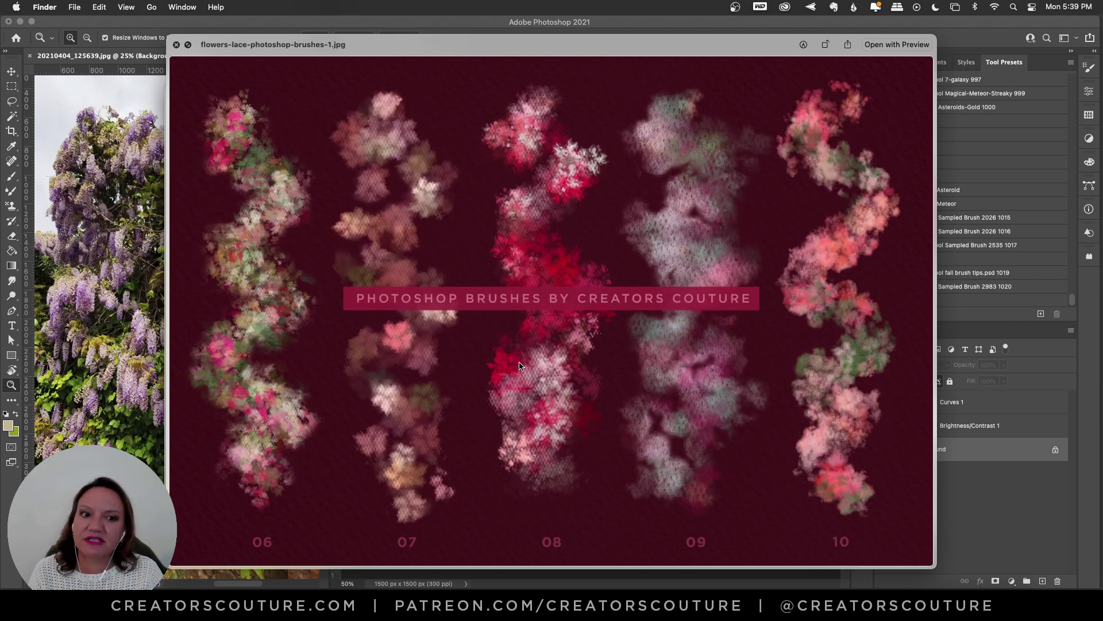
pyautogui.press('Down')
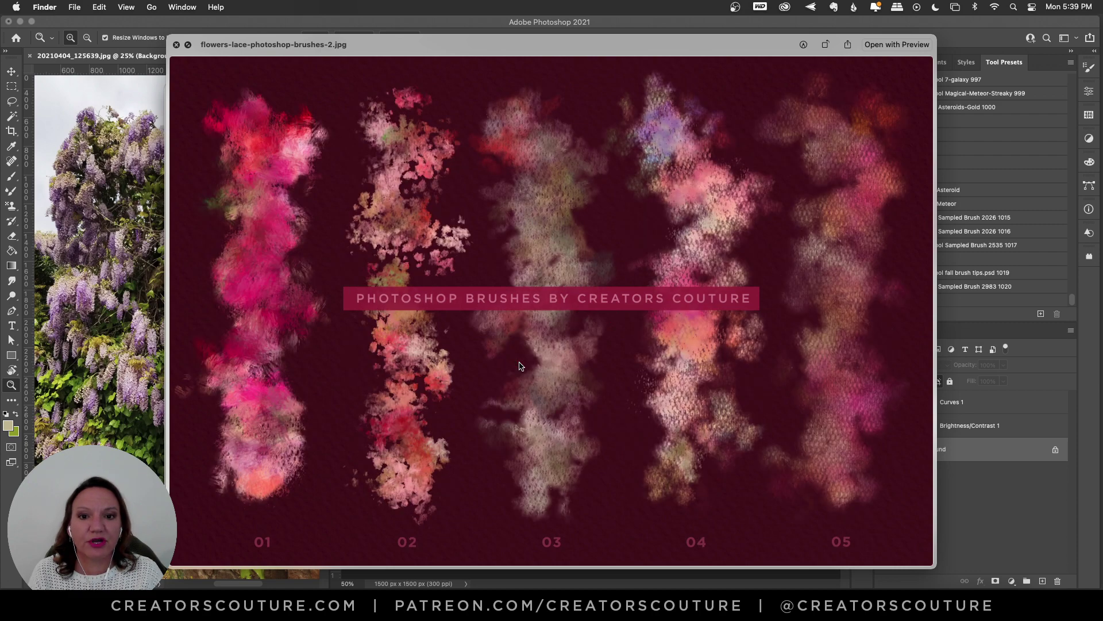
pyautogui.press('space')
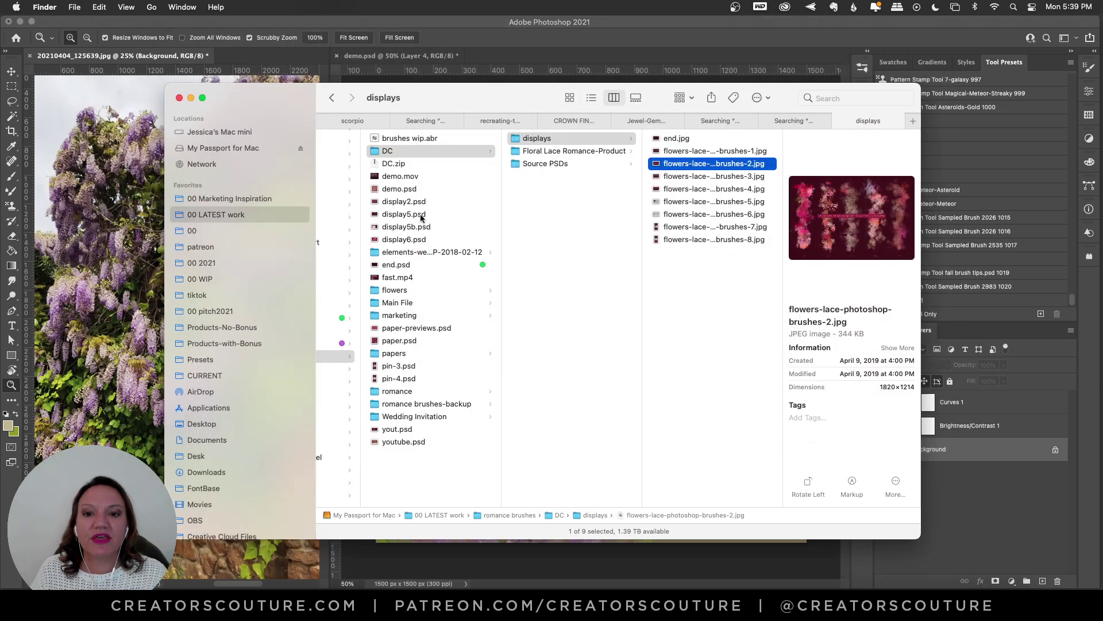
# Step: Bring Photoshop forward, select the Pattern Stamp Tool, and make demo.psd active
pyautogui.click(479, 26)
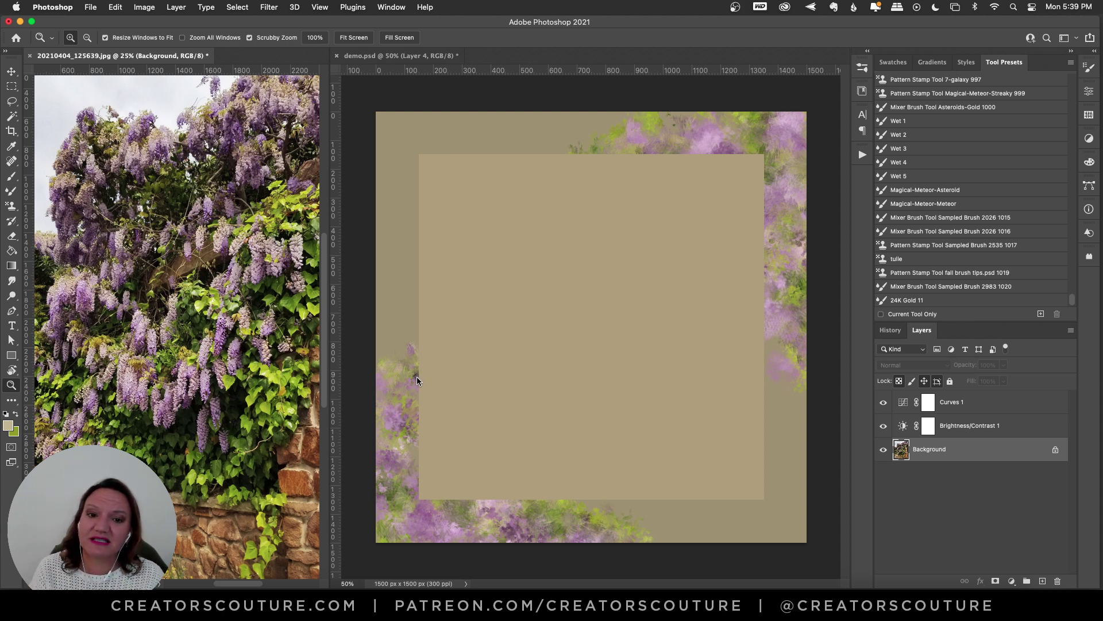
pyautogui.click(11, 205)
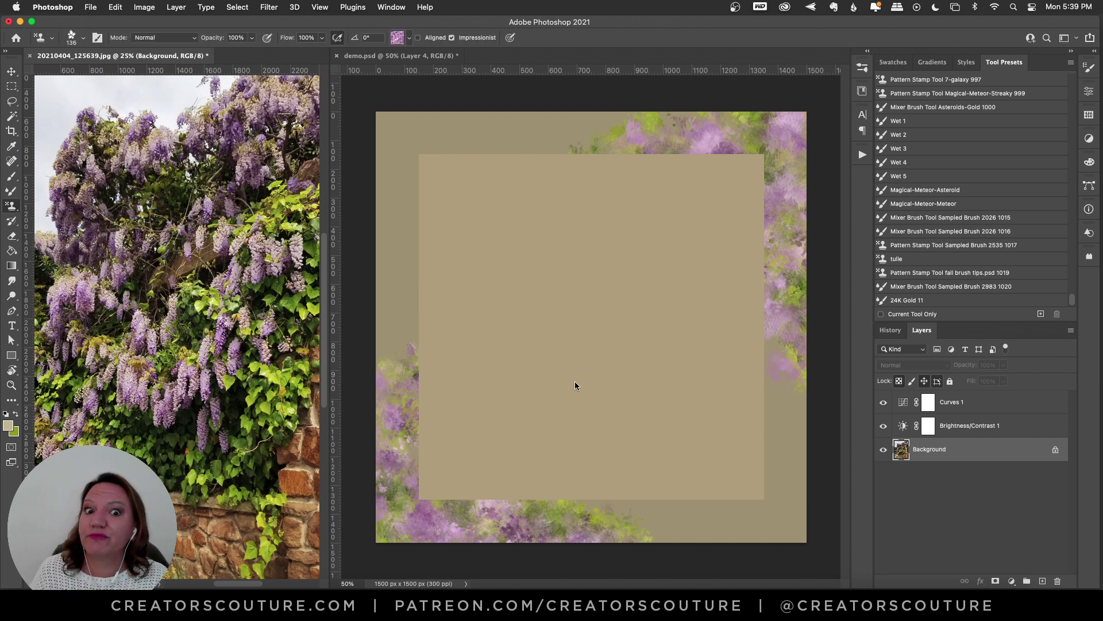
pyautogui.click(474, 75)
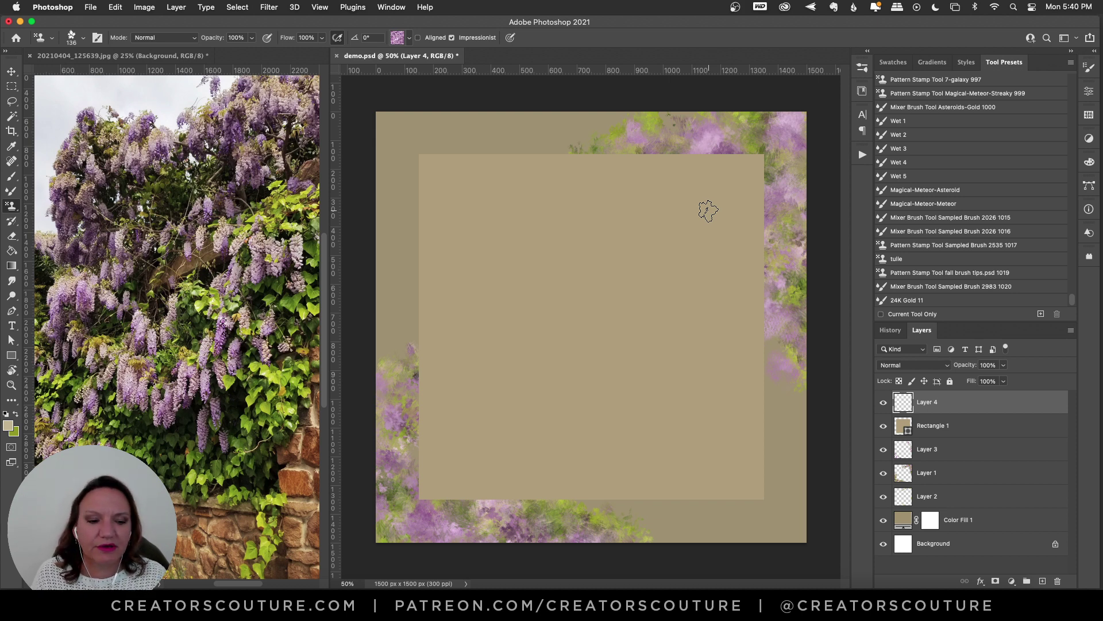
# Step: Choose the PS floral tulle brush 1 preset at 148 px
pyautogui.click(860, 74)
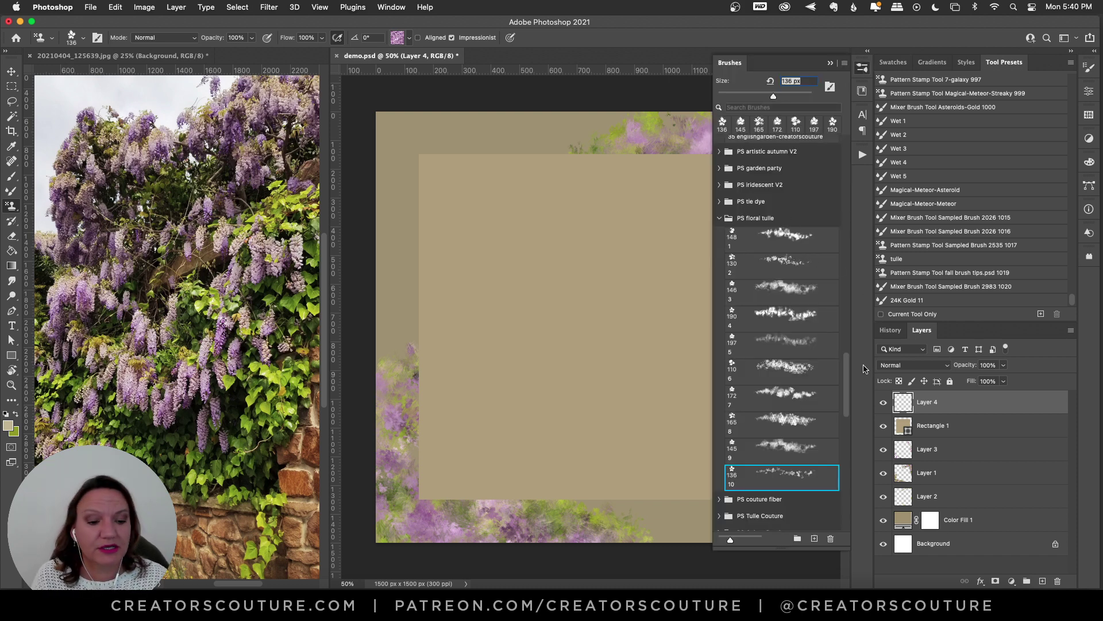
pyautogui.scroll(-2, 844, 383)
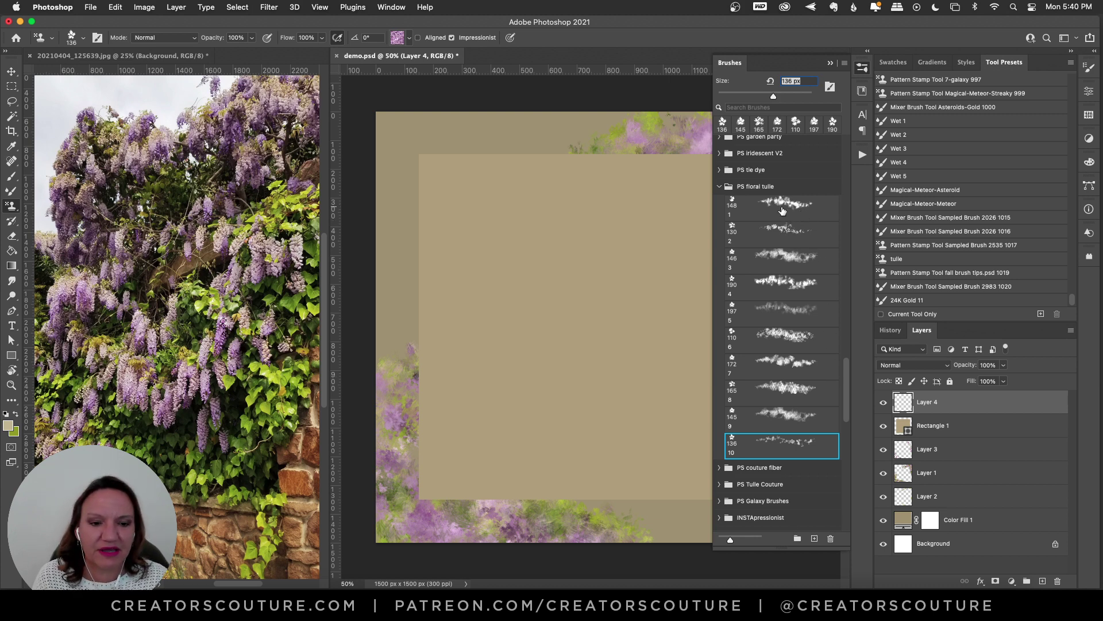
pyautogui.click(767, 211)
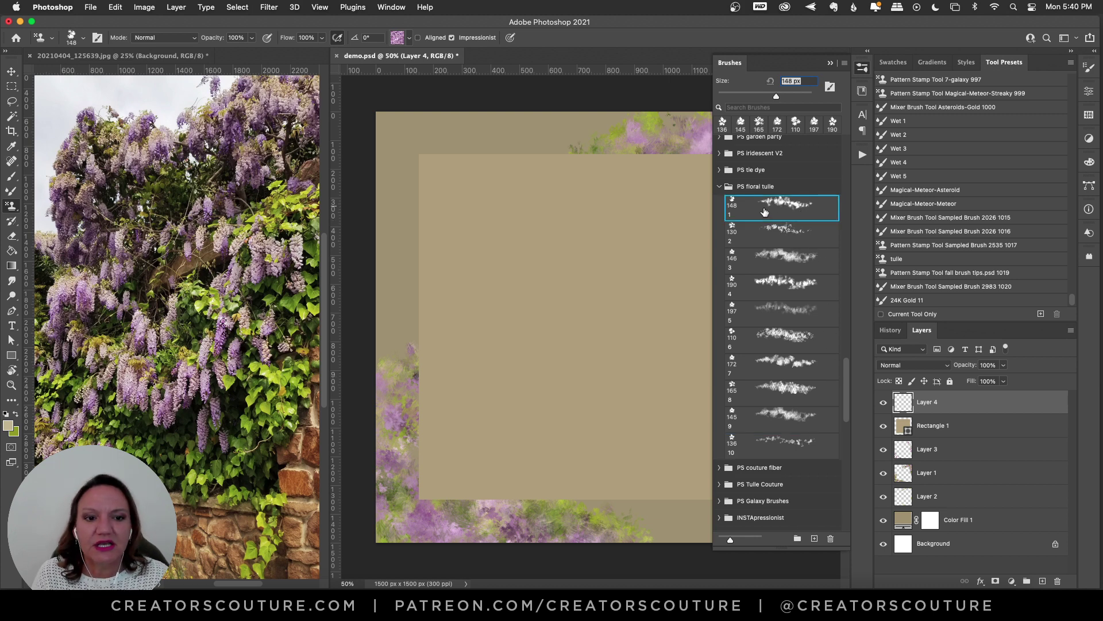
pyautogui.click(861, 69)
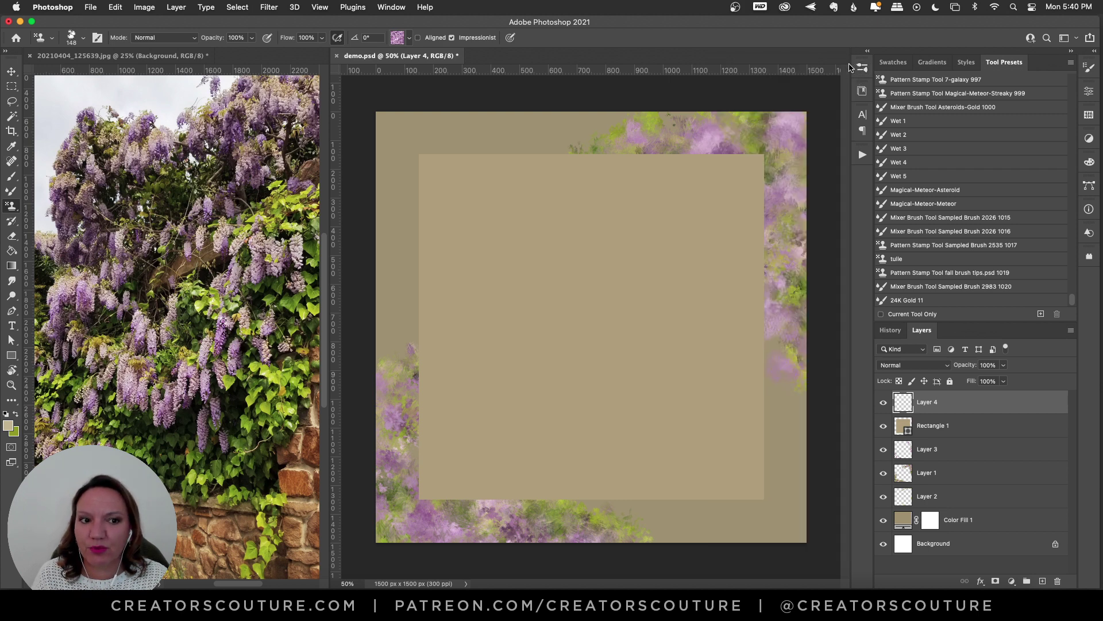
# Step: Pick the last foliage pattern and test-stamp a stroke, then undo it
pyautogui.click(403, 39)
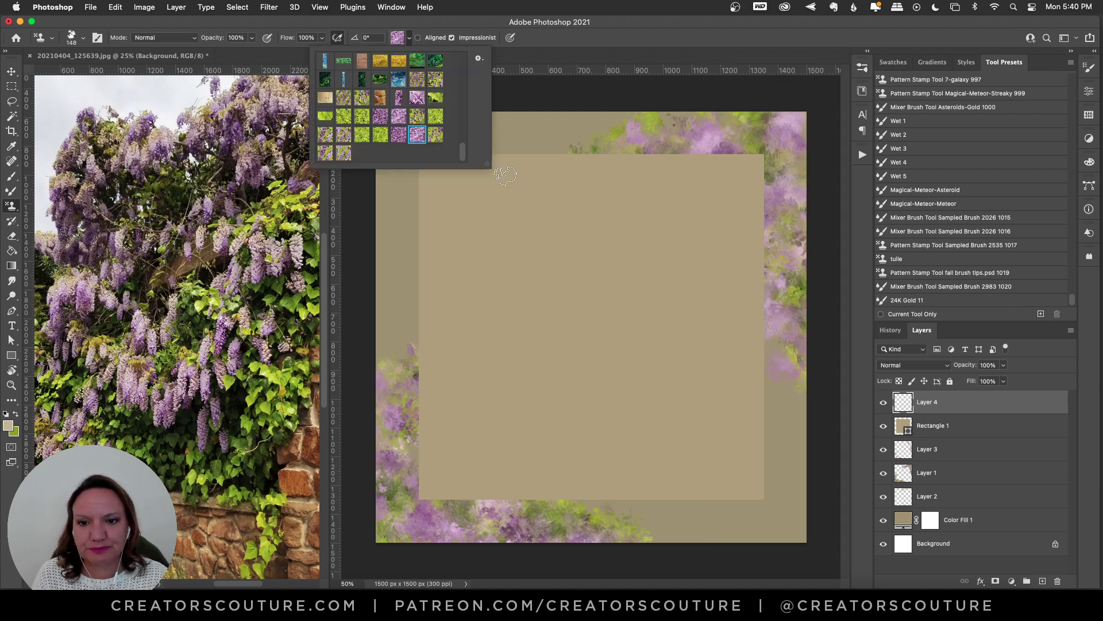
pyautogui.click(440, 139)
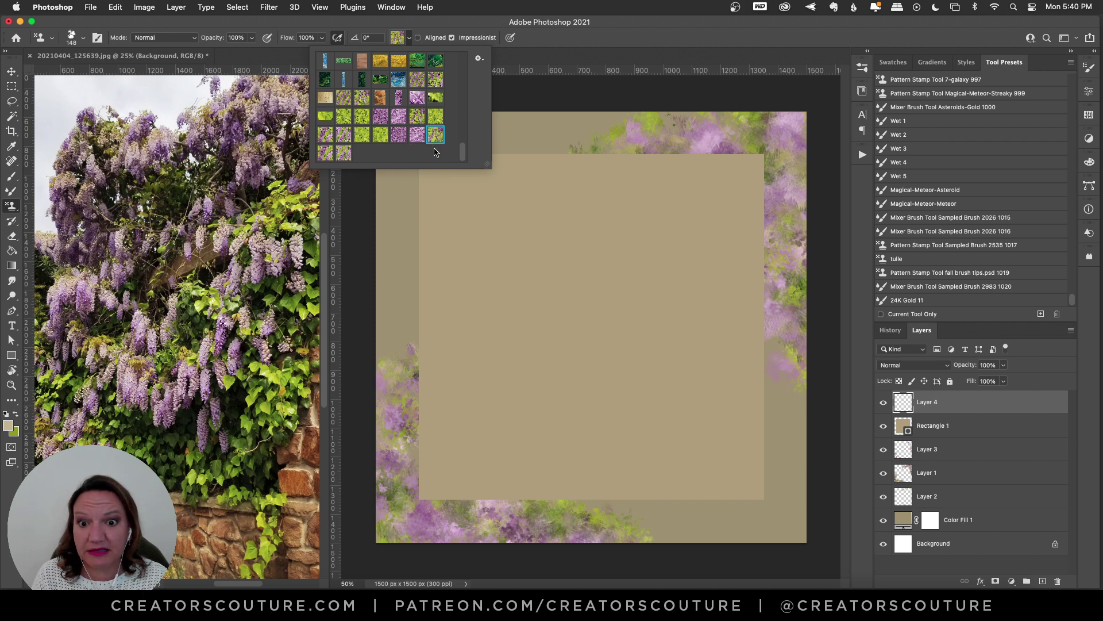
pyautogui.click(521, 225)
pyautogui.moveTo(522, 224)
pyautogui.mouseDown()
pyautogui.moveTo(558, 261)
pyautogui.moveTo(511, 319)
pyautogui.moveTo(588, 265)
pyautogui.moveTo(573, 321)
pyautogui.moveTo(618, 328)
pyautogui.mouseUp()
pyautogui.press('super+z')
# Step: Adjust the canvas zoom from 100% to 50%, then in to 66.7%
pyautogui.press('super+1')
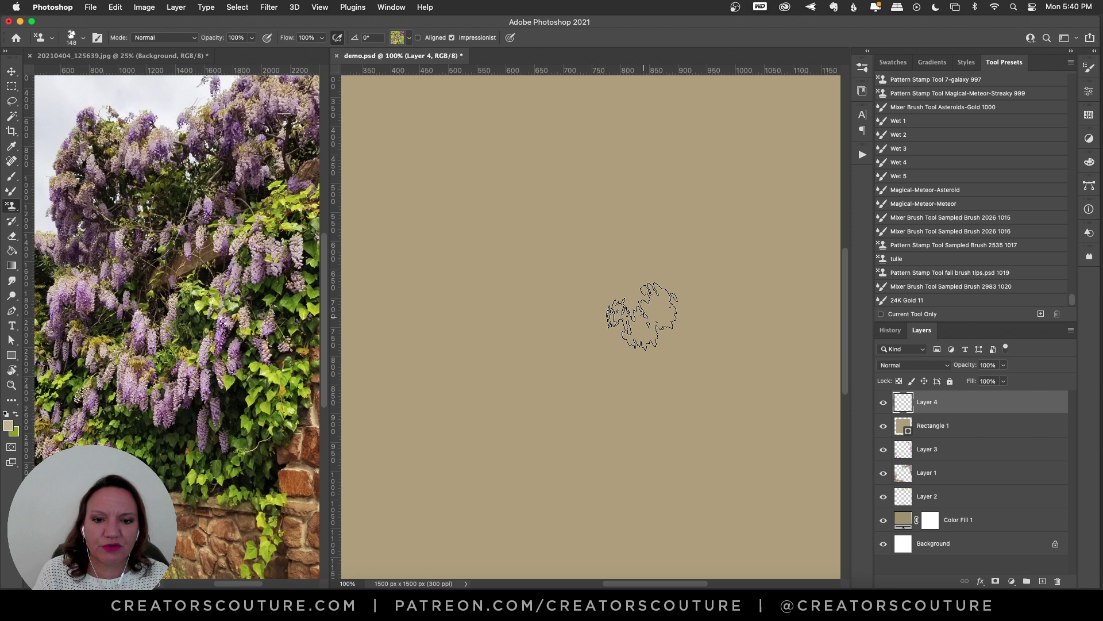
pyautogui.click(11, 385)
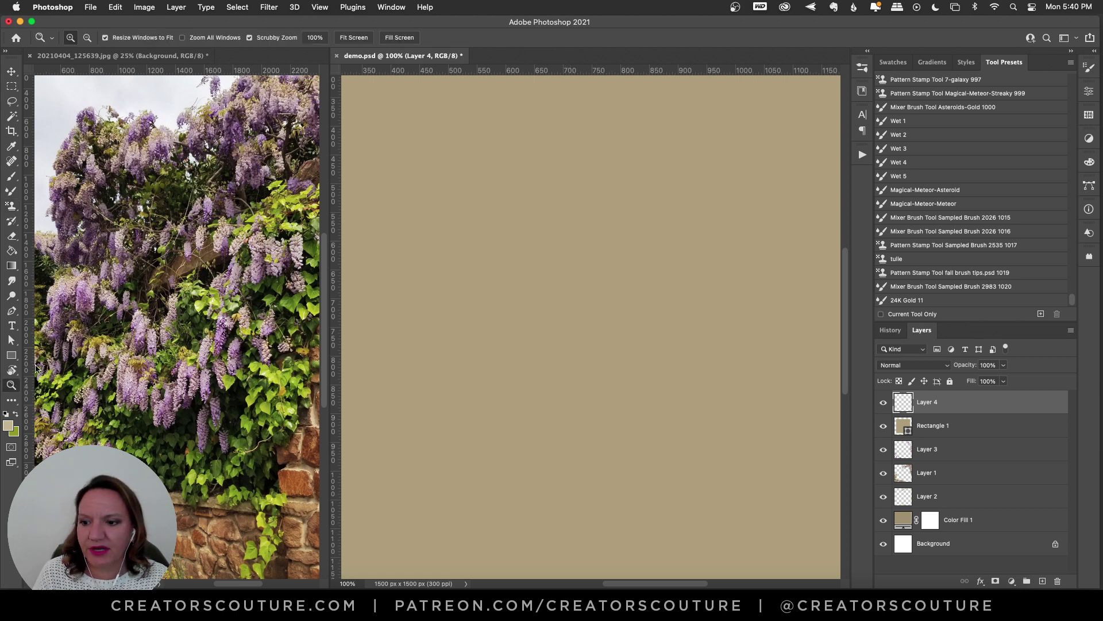
pyautogui.keyDown('alt'); pyautogui.click(485, 289); pyautogui.keyUp('alt')
pyautogui.keyDown('alt'); pyautogui.click(599, 222); pyautogui.keyUp('alt')
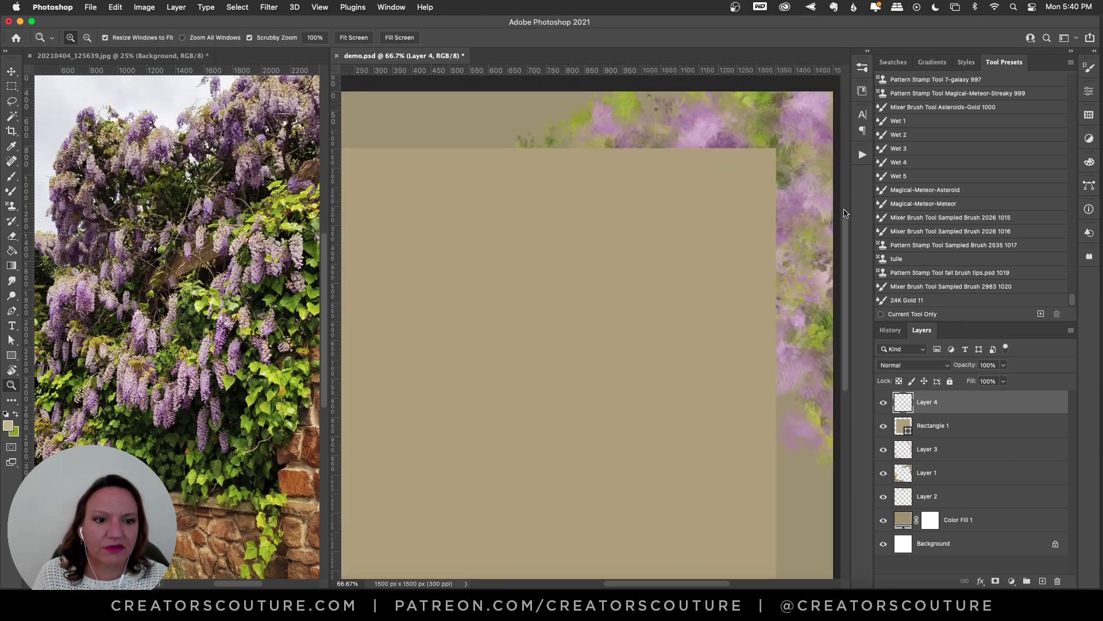
pyautogui.click(826, 294)
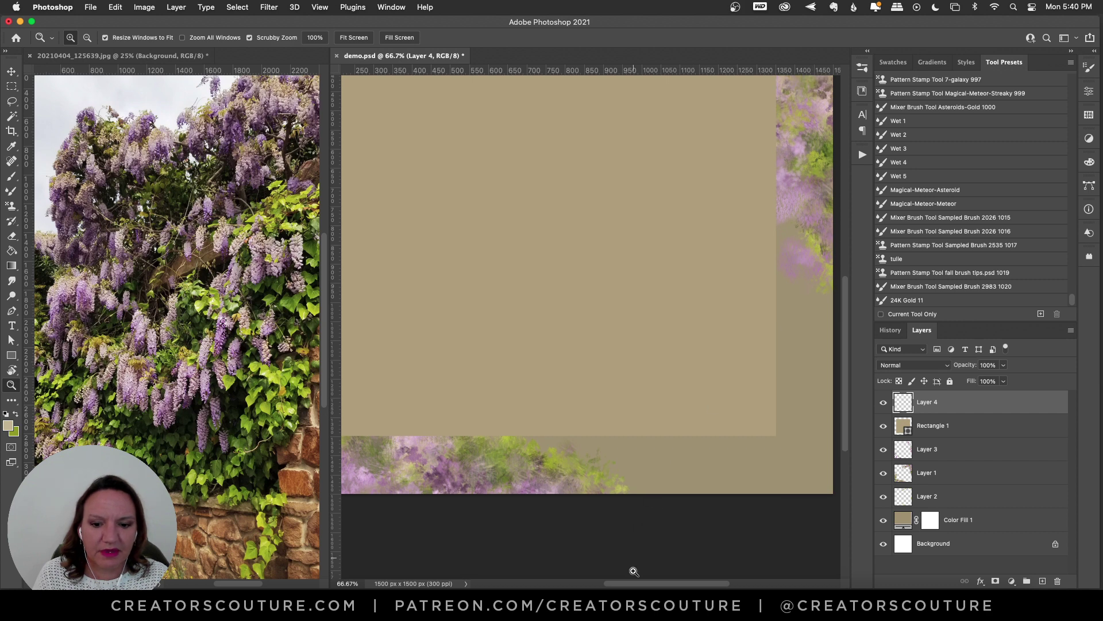
pyautogui.moveTo(630, 583)
pyautogui.mouseDown()
pyautogui.moveTo(593, 586)
pyautogui.moveTo(604, 584)
pyautogui.mouseUp()
# Step: Stamp a diagonal foliage stroke across the canvas and undo it
pyautogui.click(11, 205)
pyautogui.moveTo(521, 138)
pyautogui.mouseDown()
pyautogui.moveTo(544, 124)
pyautogui.moveTo(532, 179)
pyautogui.moveTo(615, 158)
pyautogui.moveTo(569, 252)
pyautogui.moveTo(647, 214)
pyautogui.moveTo(721, 284)
pyautogui.moveTo(796, 281)
pyautogui.mouseUp()
pyautogui.press('super+z')
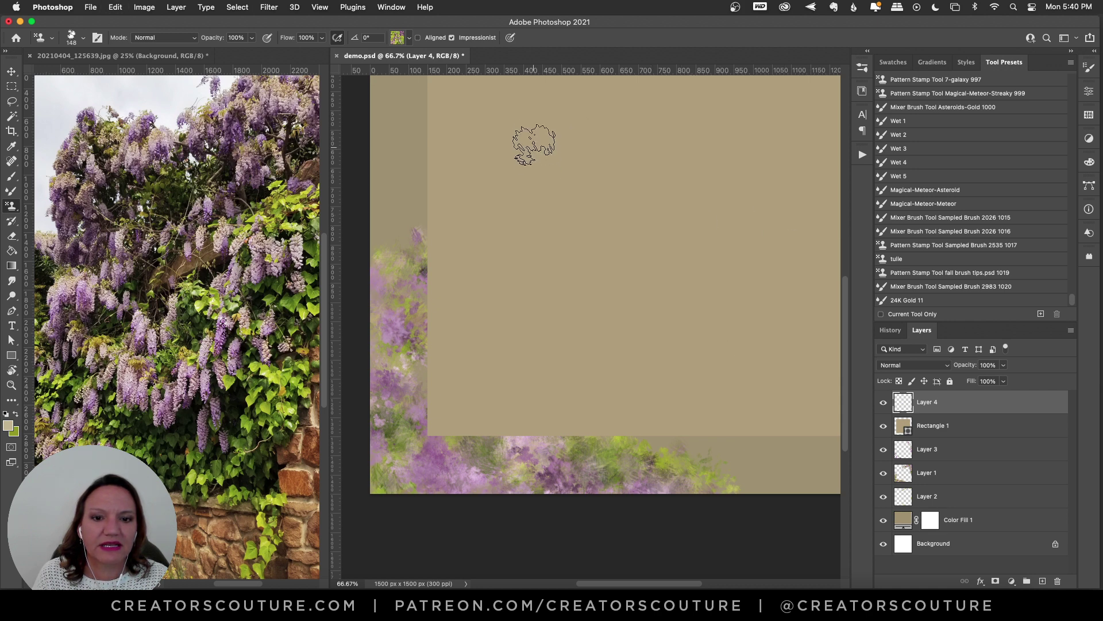
# Step: Test-stamp the foliage pattern, then a purple-green pattern, undoing each stroke
pyautogui.moveTo(524, 144)
pyautogui.mouseDown()
pyautogui.moveTo(562, 172)
pyautogui.moveTo(521, 266)
pyautogui.moveTo(610, 190)
pyautogui.moveTo(711, 279)
pyautogui.mouseUp()
pyautogui.press('super+z')
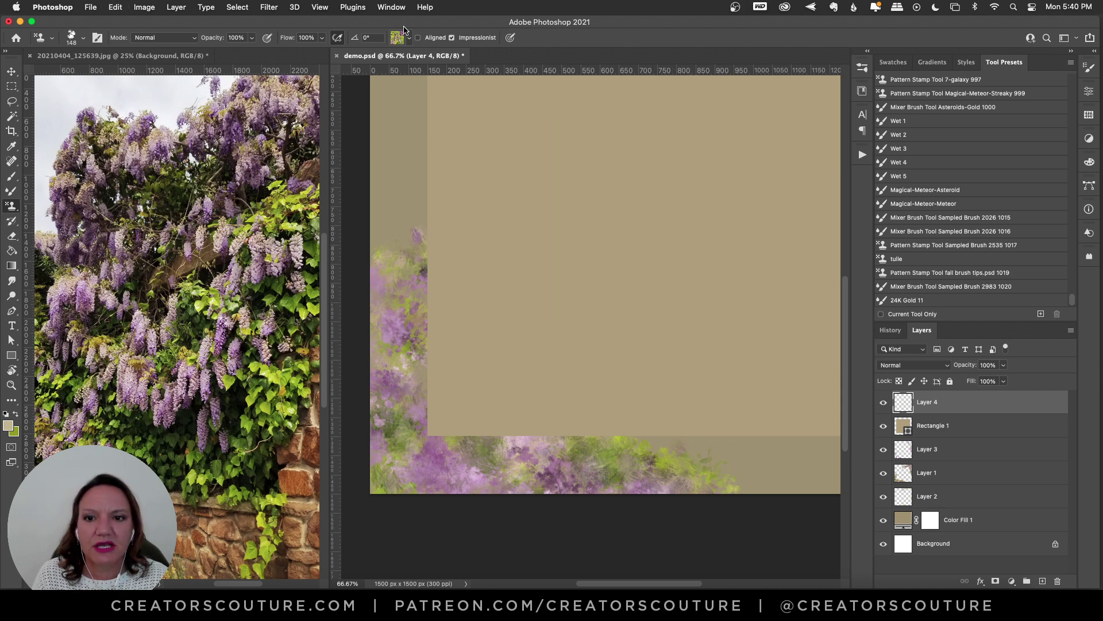
pyautogui.click(408, 37)
pyautogui.click(343, 152)
pyautogui.moveTo(563, 143)
pyautogui.mouseDown()
pyautogui.moveTo(609, 156)
pyautogui.moveTo(644, 218)
pyautogui.moveTo(750, 287)
pyautogui.mouseUp()
pyautogui.press('super+z')
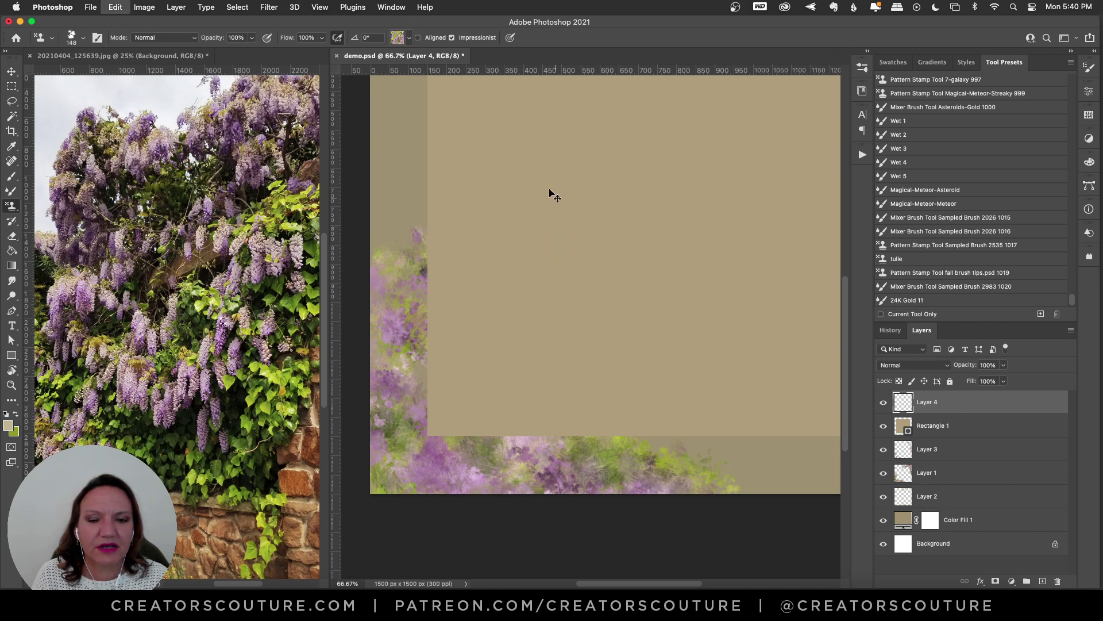
# Step: Try a different wisteria pattern with diagonal strokes across the centre
pyautogui.moveTo(526, 152)
pyautogui.mouseDown()
pyautogui.moveTo(571, 162)
pyautogui.moveTo(639, 247)
pyautogui.moveTo(682, 262)
pyautogui.moveTo(746, 321)
pyautogui.mouseUp()
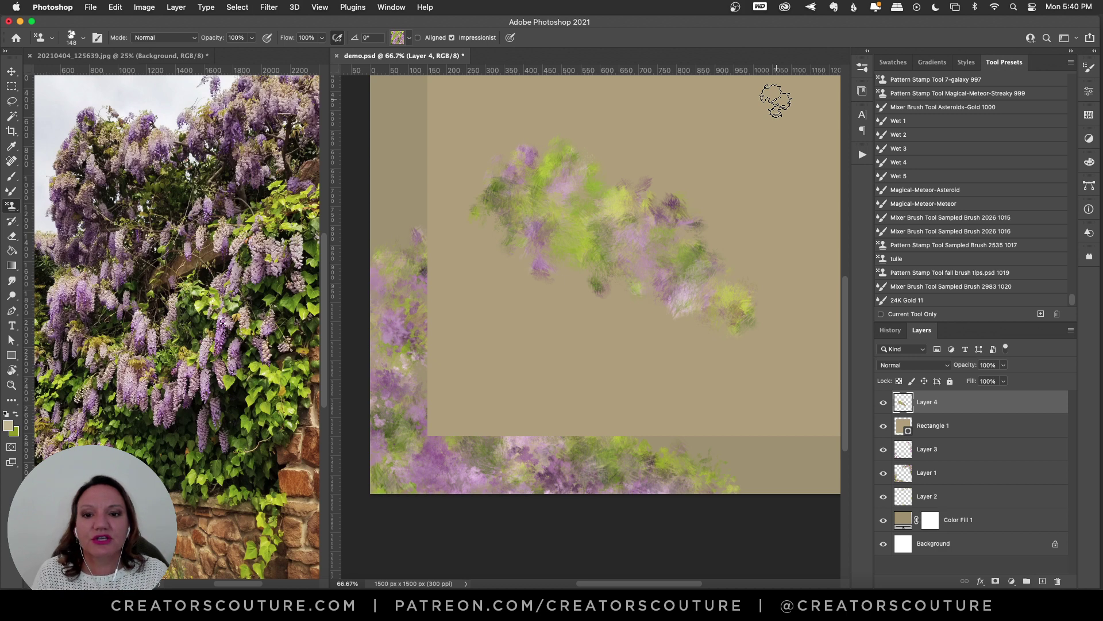
pyautogui.press('super+z')
pyautogui.moveTo(546, 128)
pyautogui.mouseDown()
pyautogui.moveTo(518, 182)
pyautogui.moveTo(607, 186)
pyautogui.moveTo(648, 213)
pyautogui.moveTo(666, 271)
pyautogui.moveTo(741, 322)
pyautogui.mouseUp()
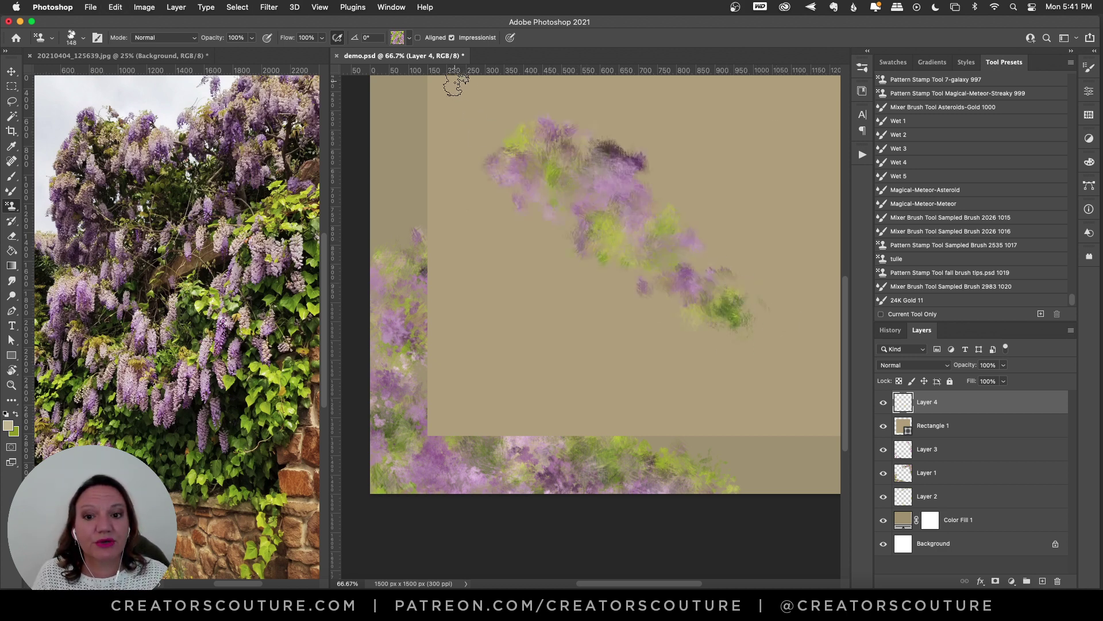
pyautogui.press('super+z')
pyautogui.click(402, 39)
pyautogui.click(326, 153)
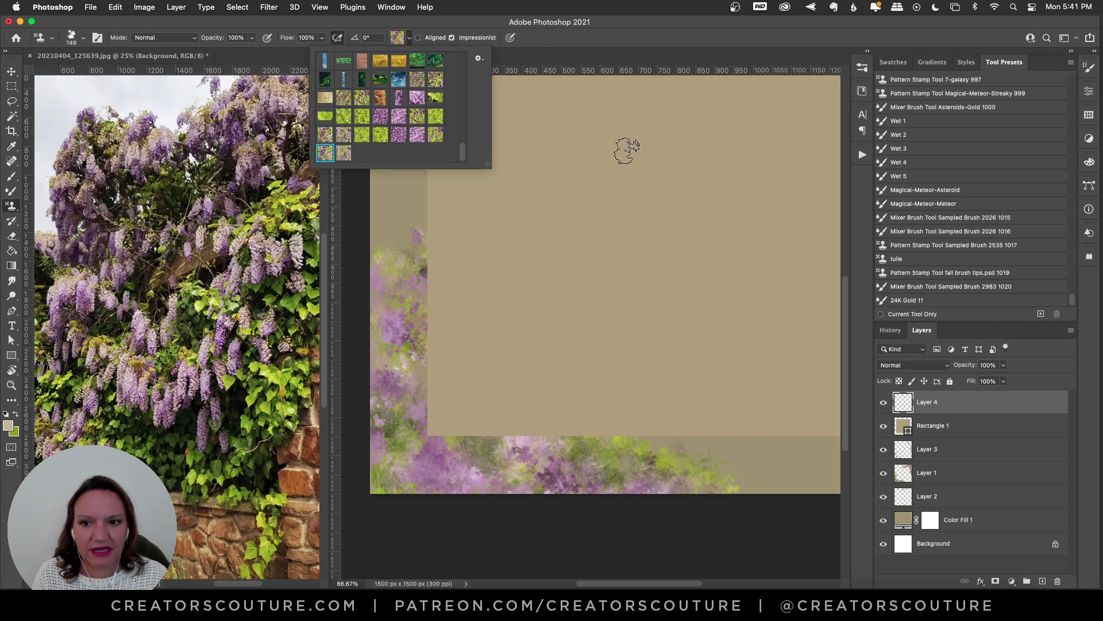
pyautogui.moveTo(628, 153)
pyautogui.mouseDown()
pyautogui.moveTo(657, 152)
pyautogui.moveTo(600, 251)
pyautogui.moveTo(687, 240)
pyautogui.moveTo(732, 267)
pyautogui.moveTo(763, 325)
pyautogui.mouseUp()
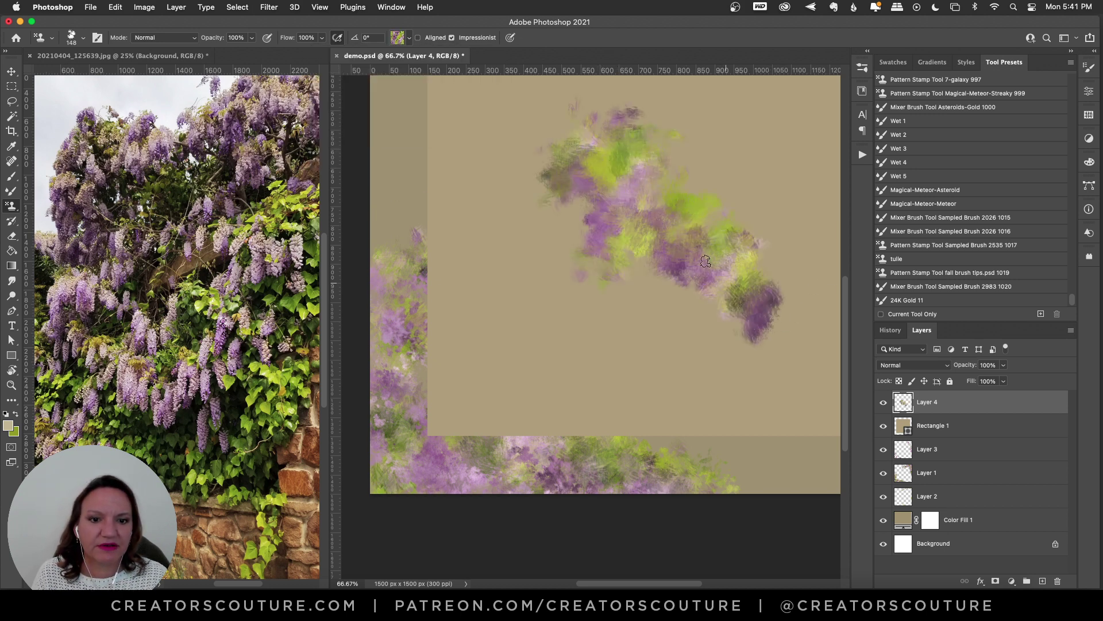
pyautogui.press('super+z')
pyautogui.moveTo(557, 145)
pyautogui.mouseDown()
pyautogui.moveTo(623, 227)
pyautogui.moveTo(764, 342)
pyautogui.mouseUp()
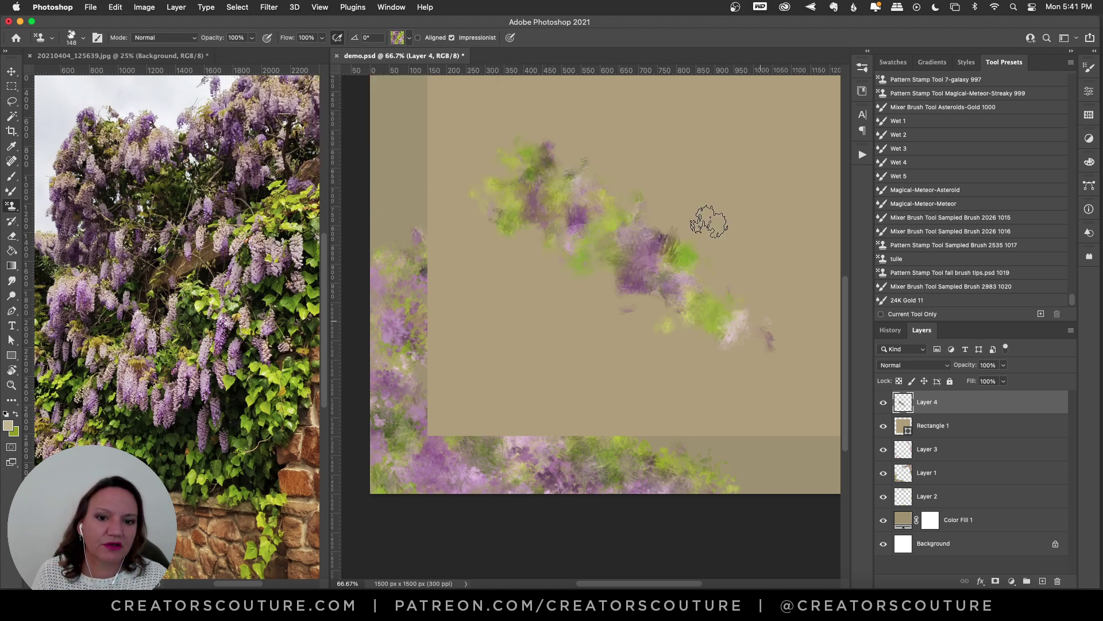
# Step: Layer a green foliage pattern and purple wisteria blossoms along a stroke, then undo them
pyautogui.click(398, 38)
pyautogui.click(381, 134)
pyautogui.click(557, 189)
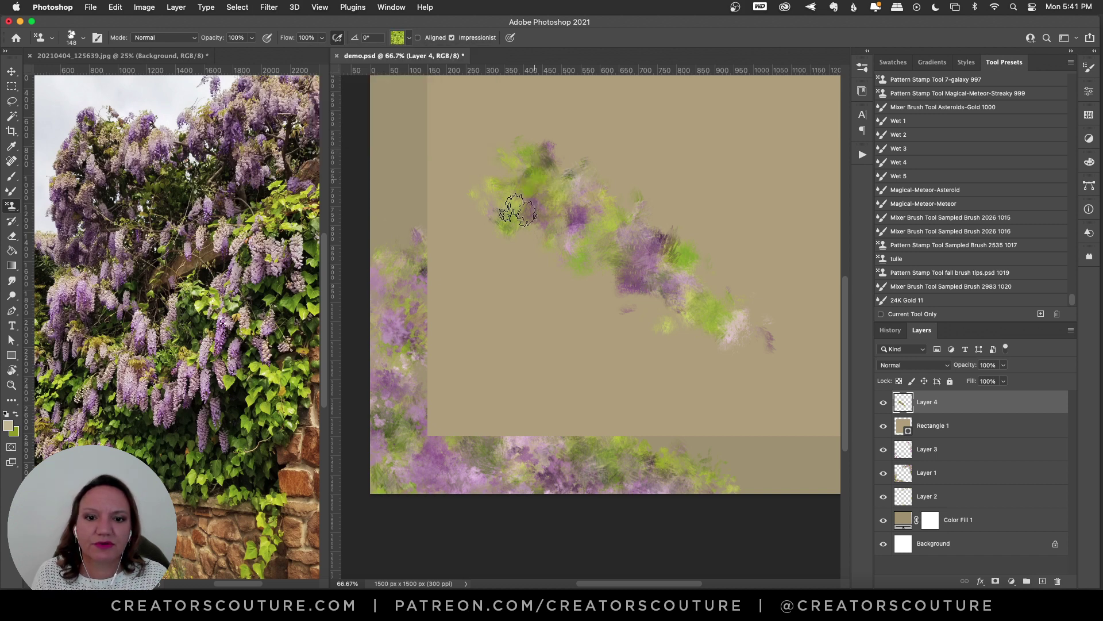
pyautogui.moveTo(489, 184)
pyautogui.mouseDown()
pyautogui.moveTo(560, 221)
pyautogui.moveTo(602, 224)
pyautogui.mouseUp()
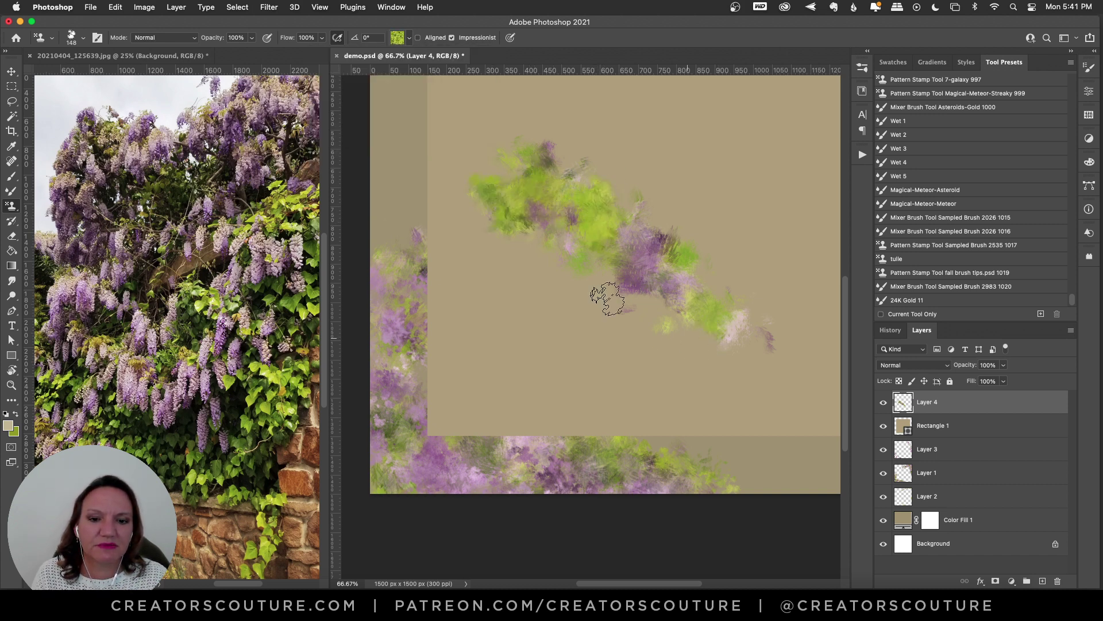
pyautogui.click(398, 38)
pyautogui.click(399, 134)
pyautogui.click(643, 233)
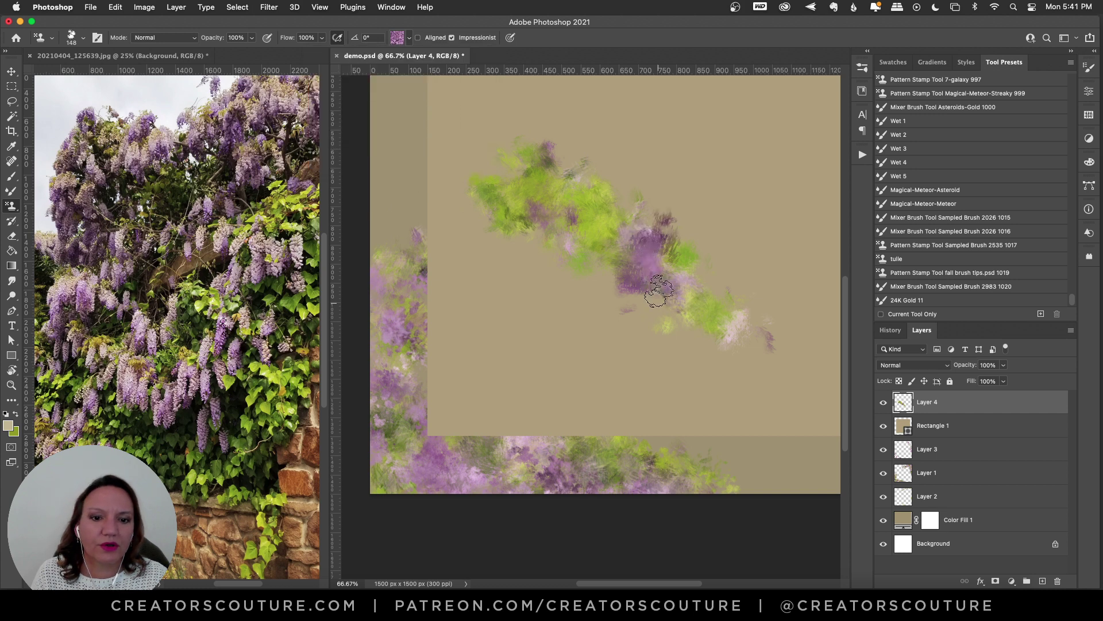
pyautogui.moveTo(638, 236); pyautogui.dragTo(648, 308)
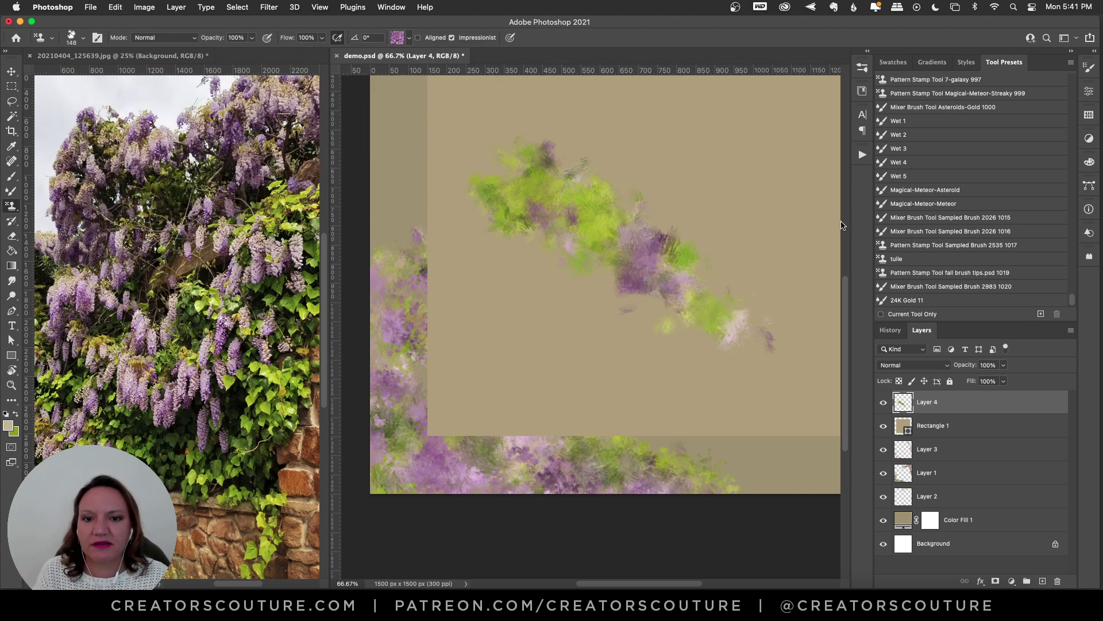
pyautogui.press('super+z')
pyautogui.press('super+z')
# Step: Paint mixed green-and-purple pattern strokes in the centre, keeping a smaller one near the top
pyautogui.moveTo(574, 163)
pyautogui.mouseDown()
pyautogui.moveTo(613, 183)
pyautogui.moveTo(665, 288)
pyautogui.moveTo(741, 348)
pyautogui.mouseUp()
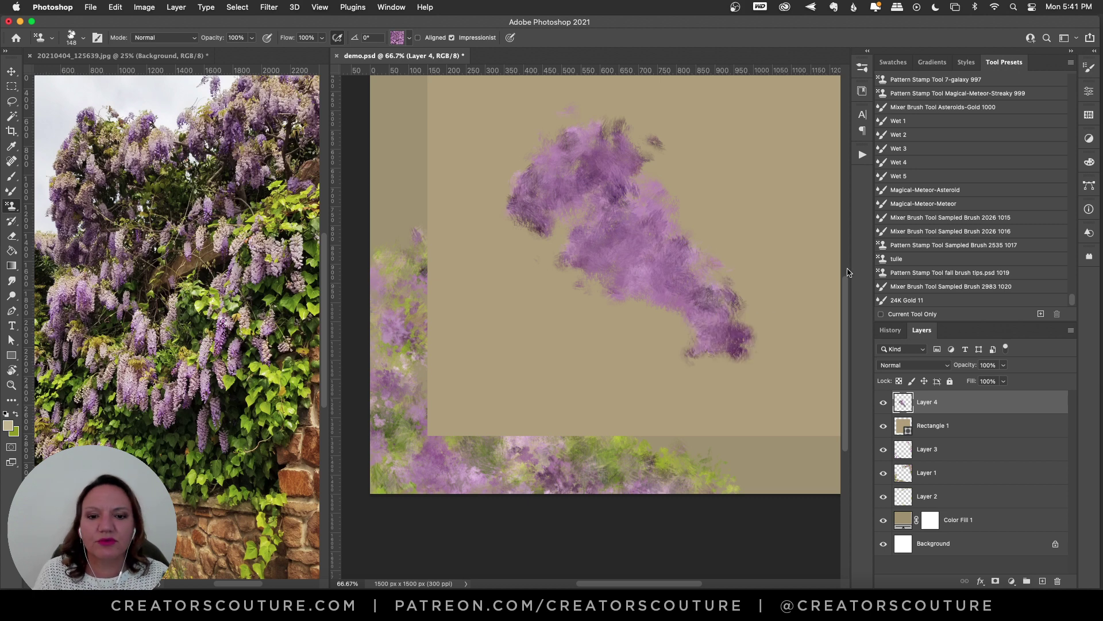
pyautogui.press('super+z')
pyautogui.click(394, 39)
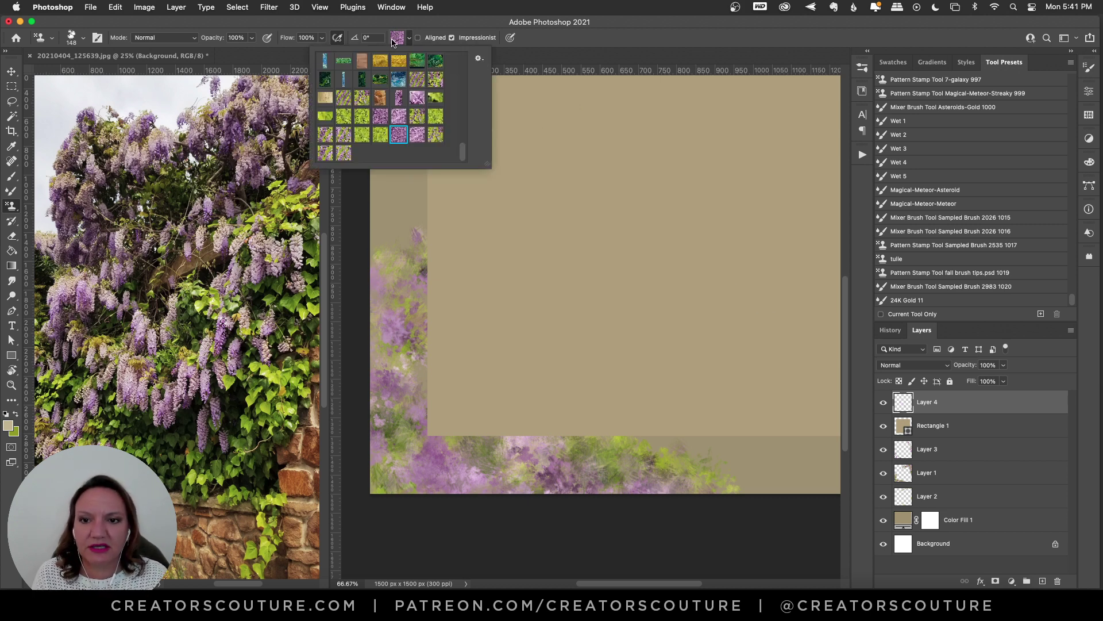
pyautogui.click(343, 154)
pyautogui.moveTo(600, 138)
pyautogui.mouseDown()
pyautogui.moveTo(647, 160)
pyautogui.moveTo(601, 250)
pyautogui.moveTo(675, 245)
pyautogui.moveTo(711, 264)
pyautogui.moveTo(746, 329)
pyautogui.mouseUp()
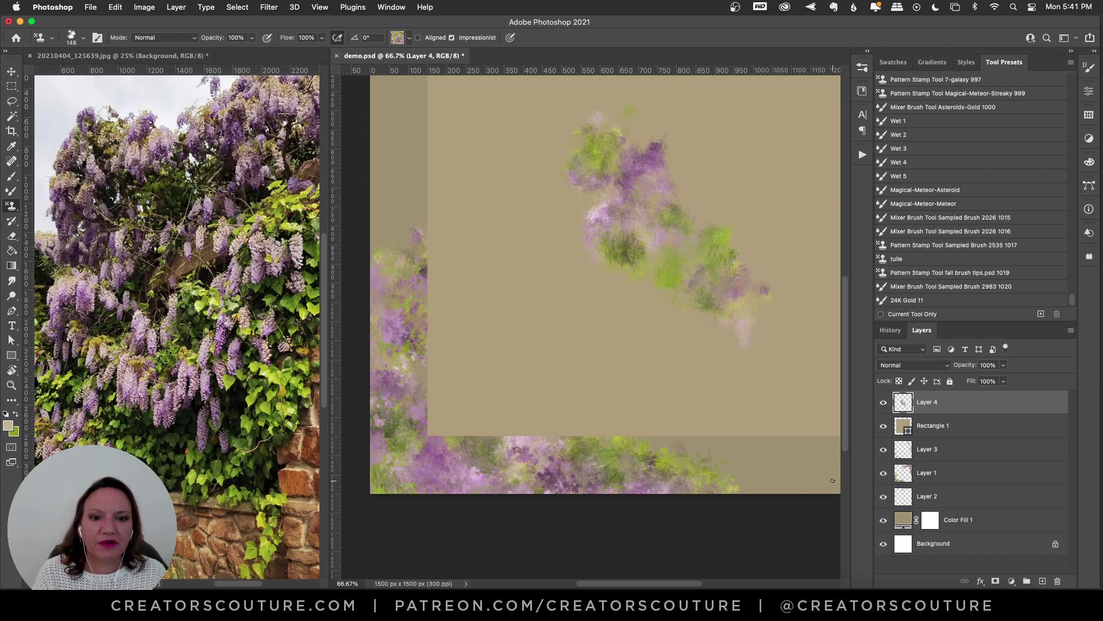
pyautogui.press('super+z')
pyautogui.moveTo(547, 119)
pyautogui.mouseDown()
pyautogui.moveTo(575, 190)
pyautogui.moveTo(648, 173)
pyautogui.mouseUp()
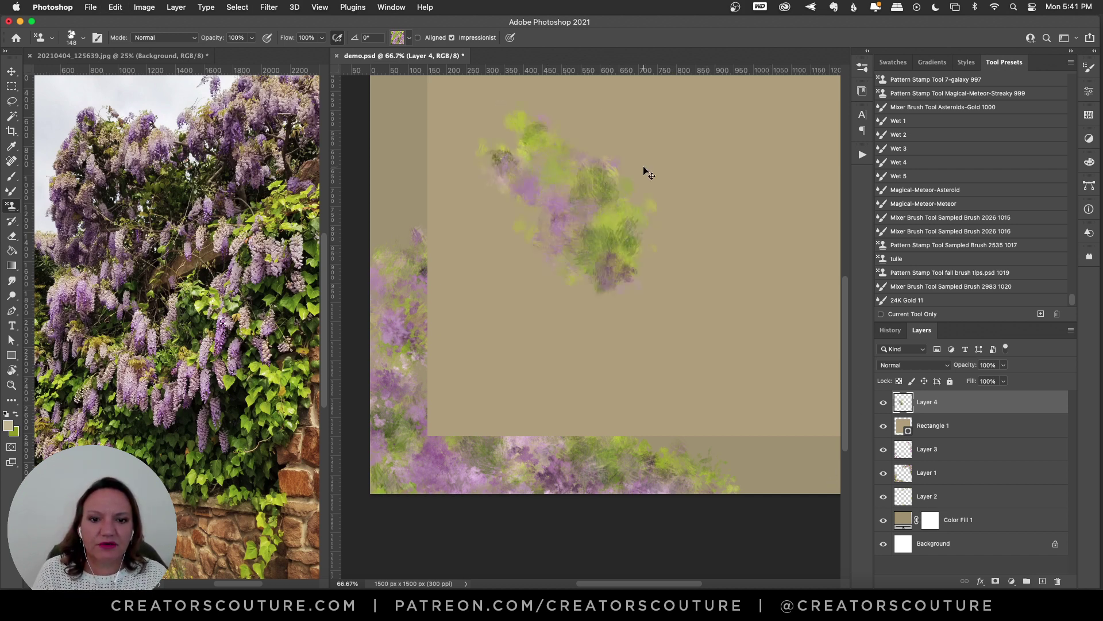
pyautogui.press('super+z')
pyautogui.moveTo(580, 129)
pyautogui.mouseDown()
pyautogui.moveTo(597, 183)
pyautogui.moveTo(661, 270)
pyautogui.moveTo(723, 326)
pyautogui.mouseUp()
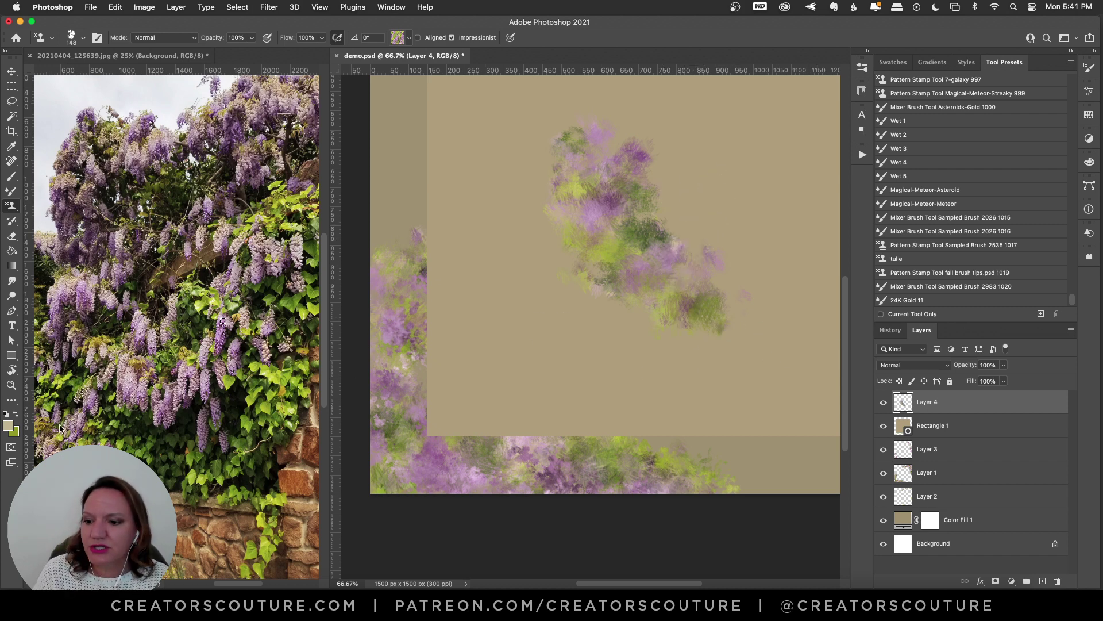
# Step: Zoom out to see the whole canvas and remove the centre flower stroke
pyautogui.click(10, 386)
pyautogui.keyDown('alt'); pyautogui.click(359, 260); pyautogui.keyUp('alt')
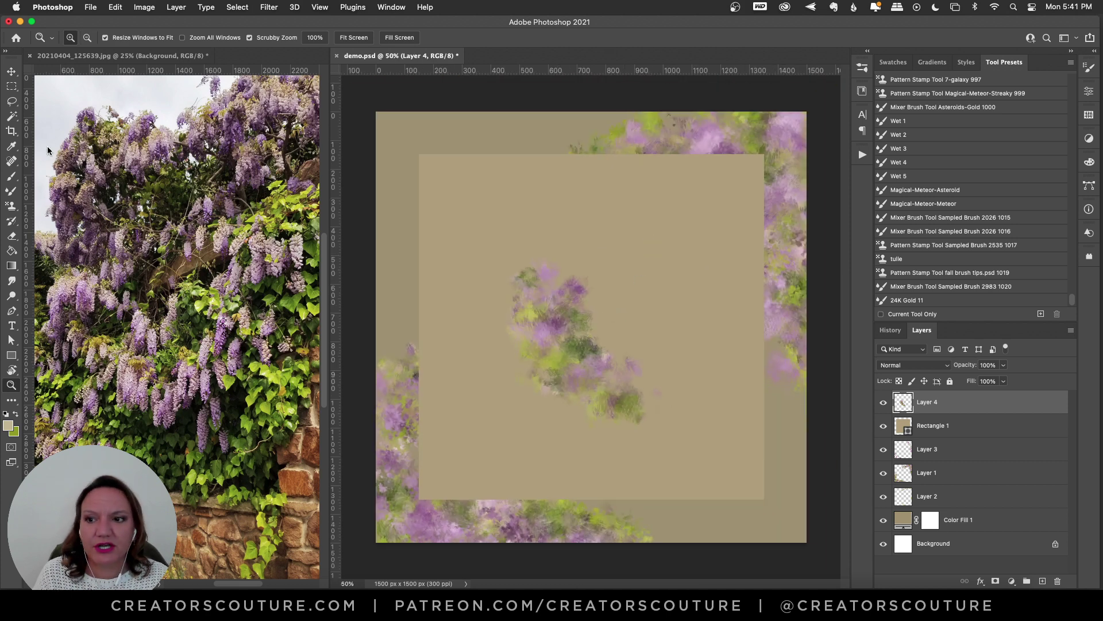
pyautogui.click(11, 206)
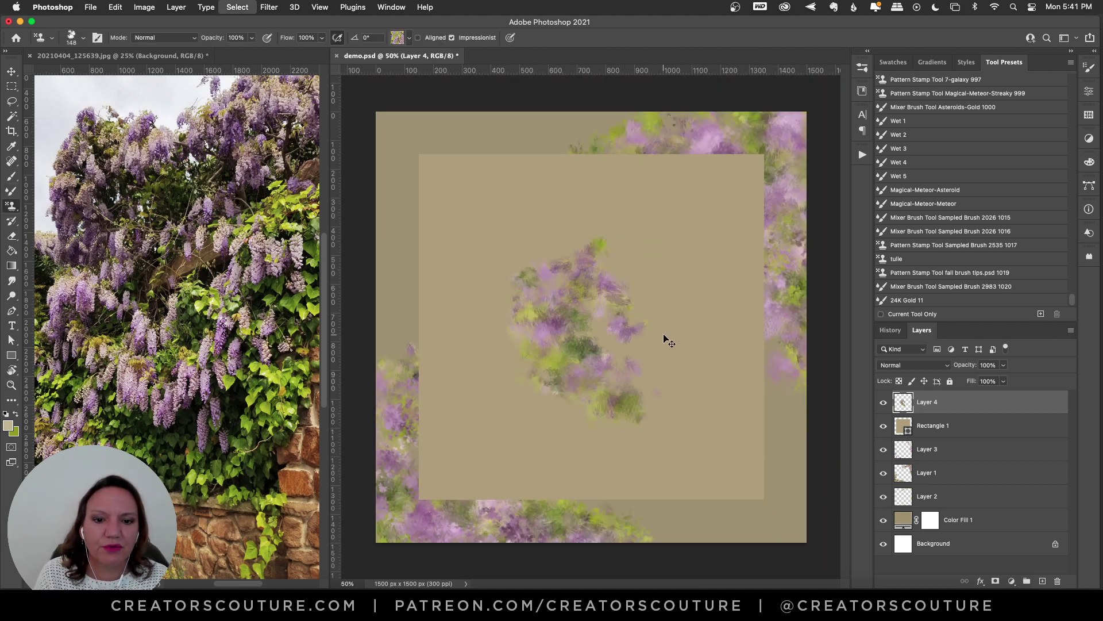
pyautogui.press('super+z')
# Step: Test floral tulle brushes 2 and 3 with diagonal wisteria strokes across the centre
pyautogui.click(862, 69)
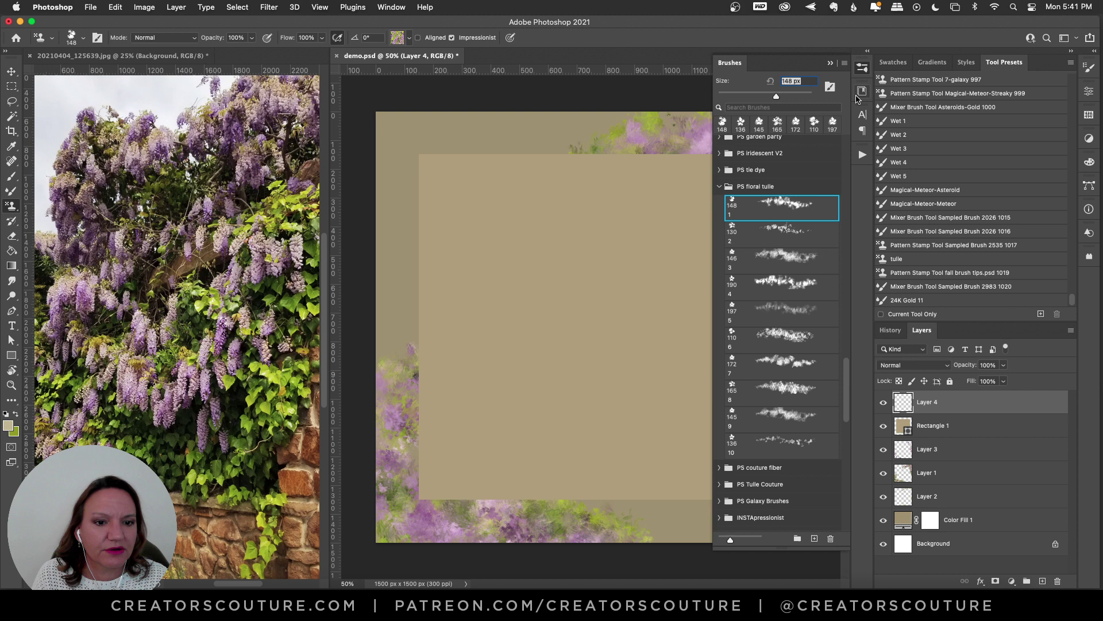
pyautogui.click(776, 232)
pyautogui.moveTo(534, 252); pyautogui.dragTo(574, 307)
pyautogui.press('super+z')
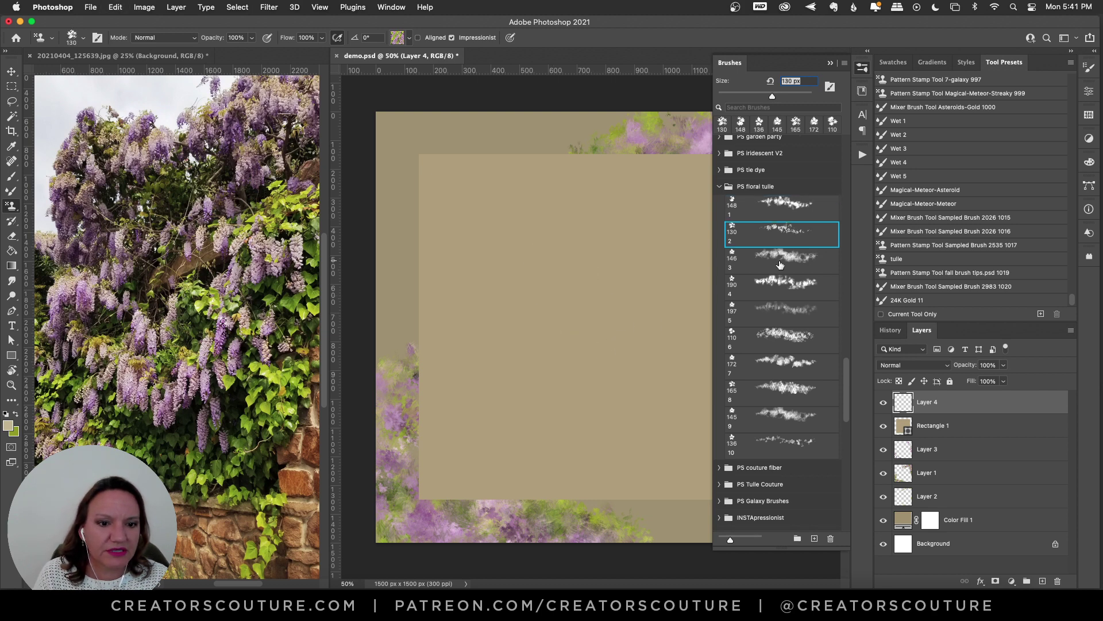
pyautogui.click(775, 259)
pyautogui.click(862, 68)
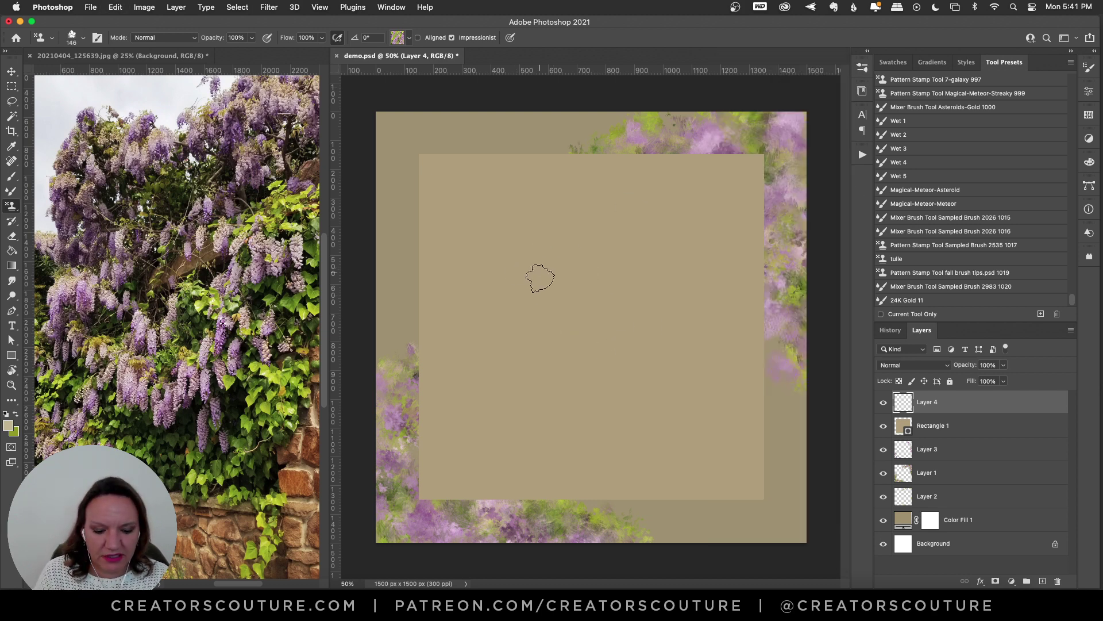
pyautogui.moveTo(511, 218)
pyautogui.mouseDown()
pyautogui.moveTo(523, 216)
pyautogui.moveTo(547, 278)
pyautogui.moveTo(623, 316)
pyautogui.moveTo(660, 388)
pyautogui.mouseUp()
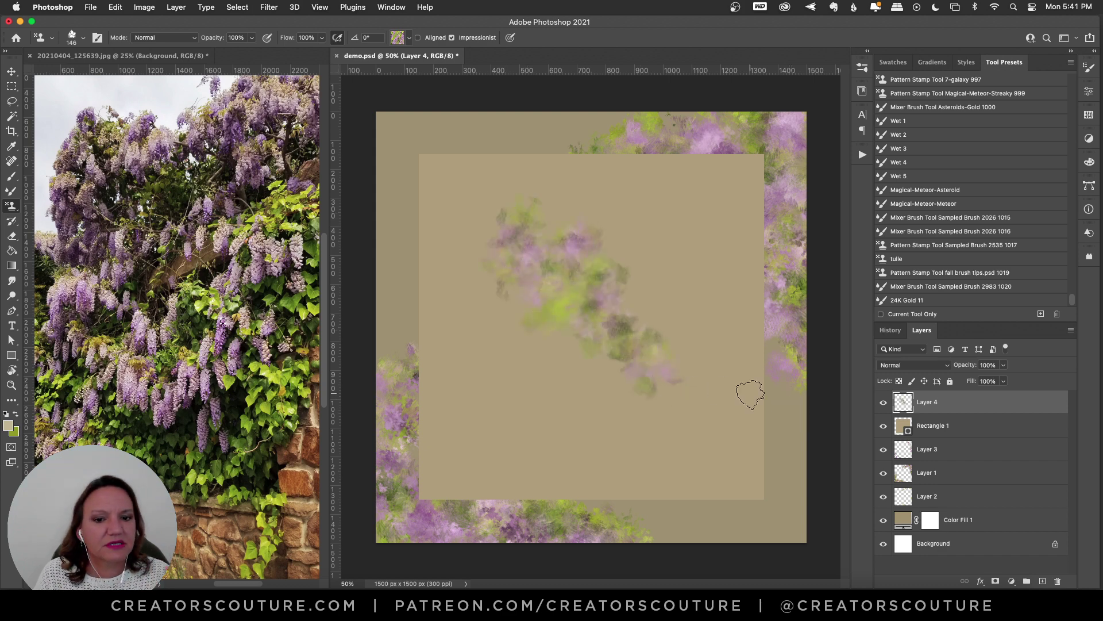
# Step: Switch to tulle brush 2 at 130 px and another wisteria pattern, restamping the diagonal
pyautogui.click(862, 90)
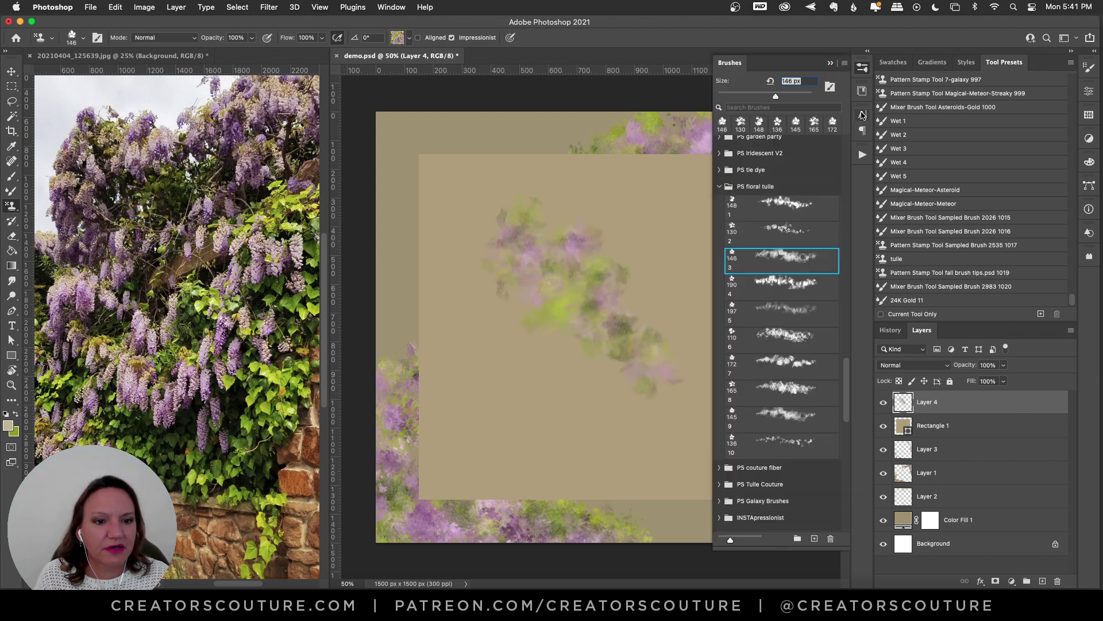
pyautogui.click(792, 239)
pyautogui.moveTo(503, 224)
pyautogui.mouseDown()
pyautogui.moveTo(656, 330)
pyautogui.moveTo(579, 283)
pyautogui.mouseUp()
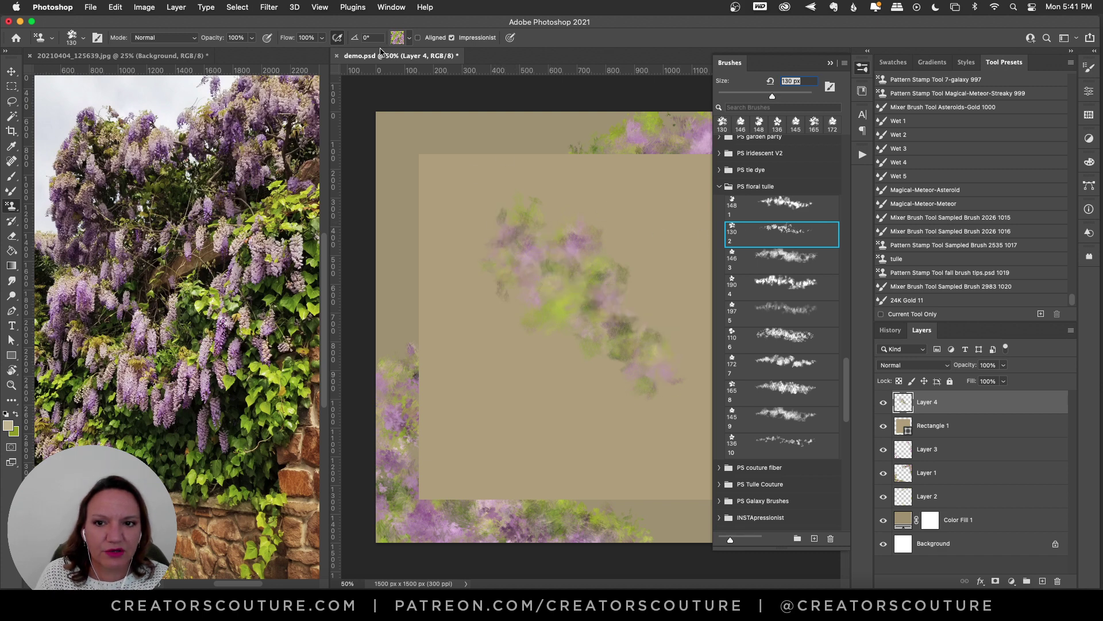
pyautogui.click(398, 38)
pyautogui.click(325, 153)
pyautogui.moveTo(507, 231)
pyautogui.mouseDown()
pyautogui.moveTo(510, 270)
pyautogui.moveTo(560, 294)
pyautogui.moveTo(629, 288)
pyautogui.moveTo(637, 342)
pyautogui.moveTo(588, 341)
pyautogui.moveTo(669, 373)
pyautogui.mouseUp()
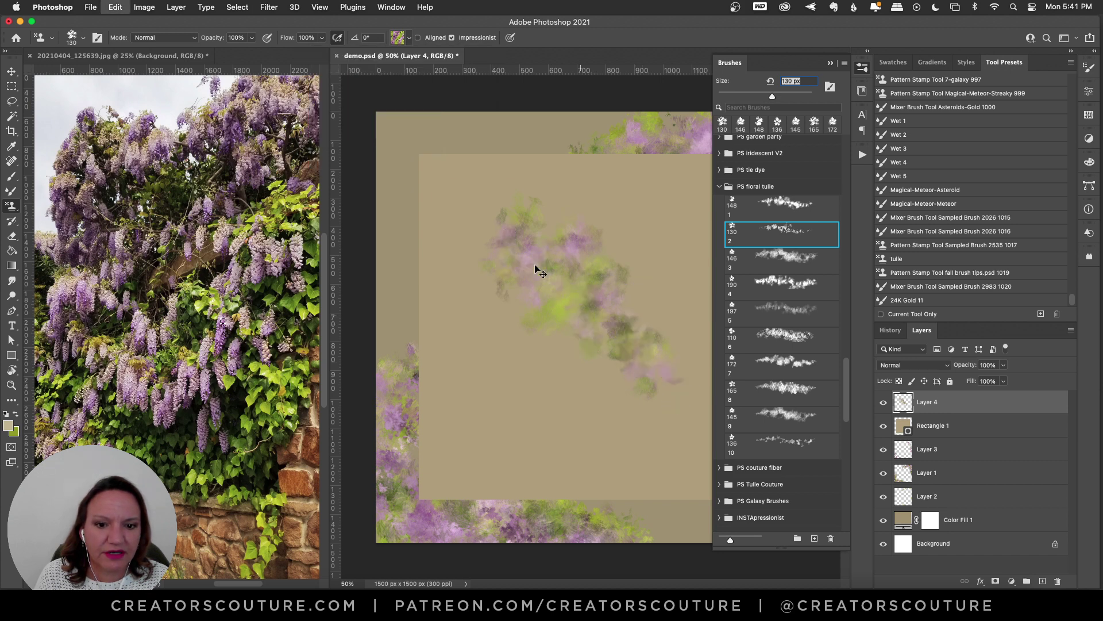
pyautogui.moveTo(511, 224)
pyautogui.mouseDown()
pyautogui.moveTo(503, 282)
pyautogui.moveTo(537, 324)
pyautogui.moveTo(605, 321)
pyautogui.moveTo(631, 364)
pyautogui.moveTo(681, 402)
pyautogui.mouseUp()
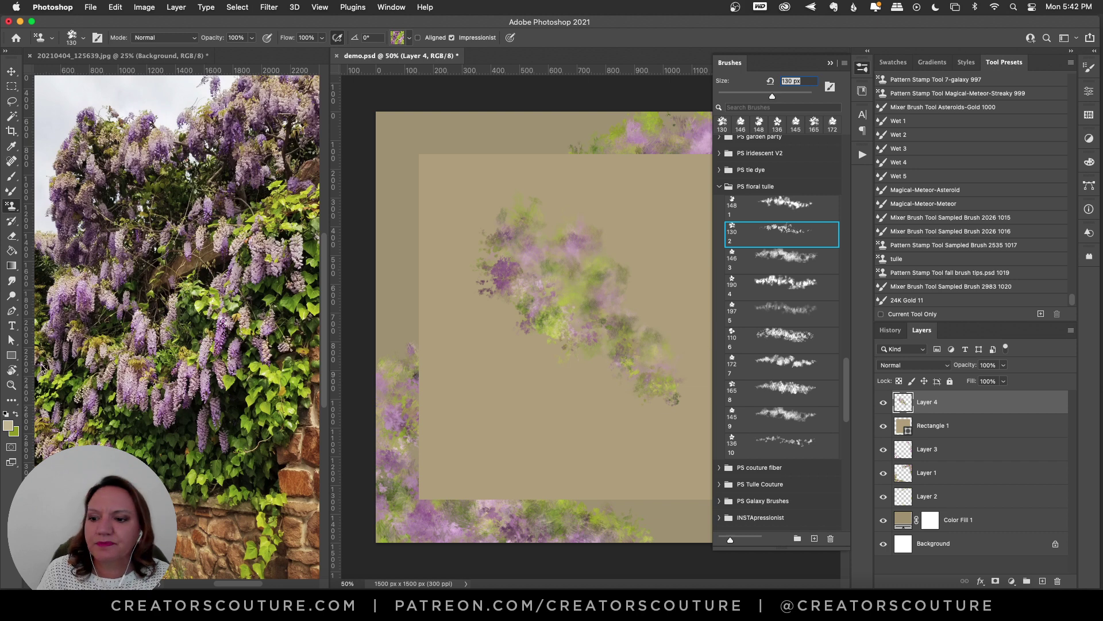
# Step: Inspect the stroke up close, return to 50%, then stamp with tulle brush 4 at 190 px
pyautogui.click(12, 386)
pyautogui.click(629, 292)
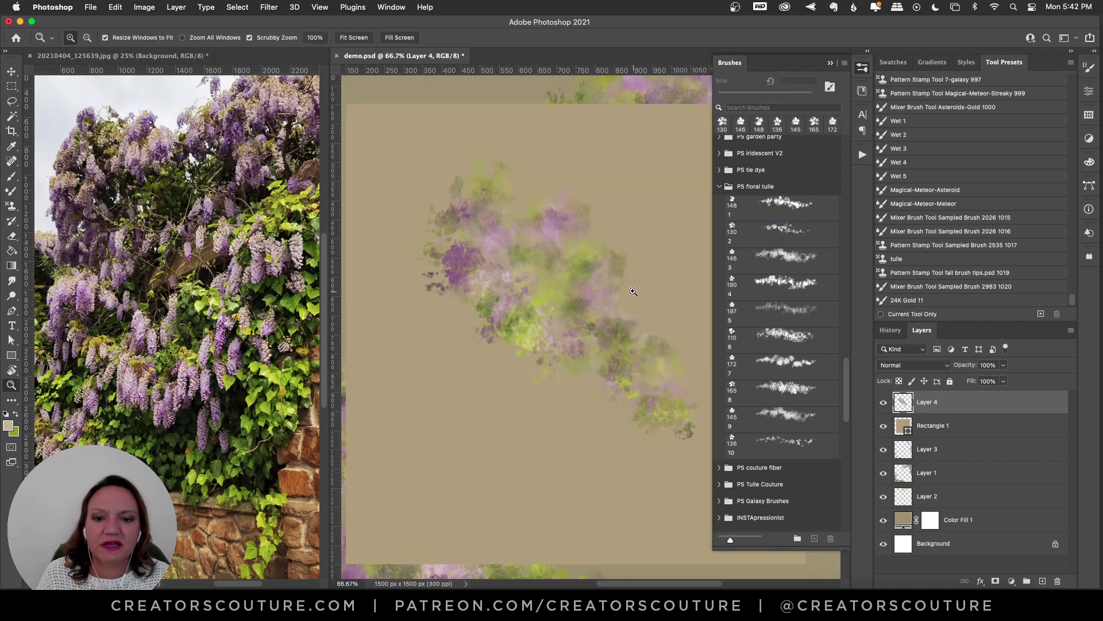
pyautogui.keyDown('alt'); pyautogui.click(634, 281); pyautogui.keyUp('alt')
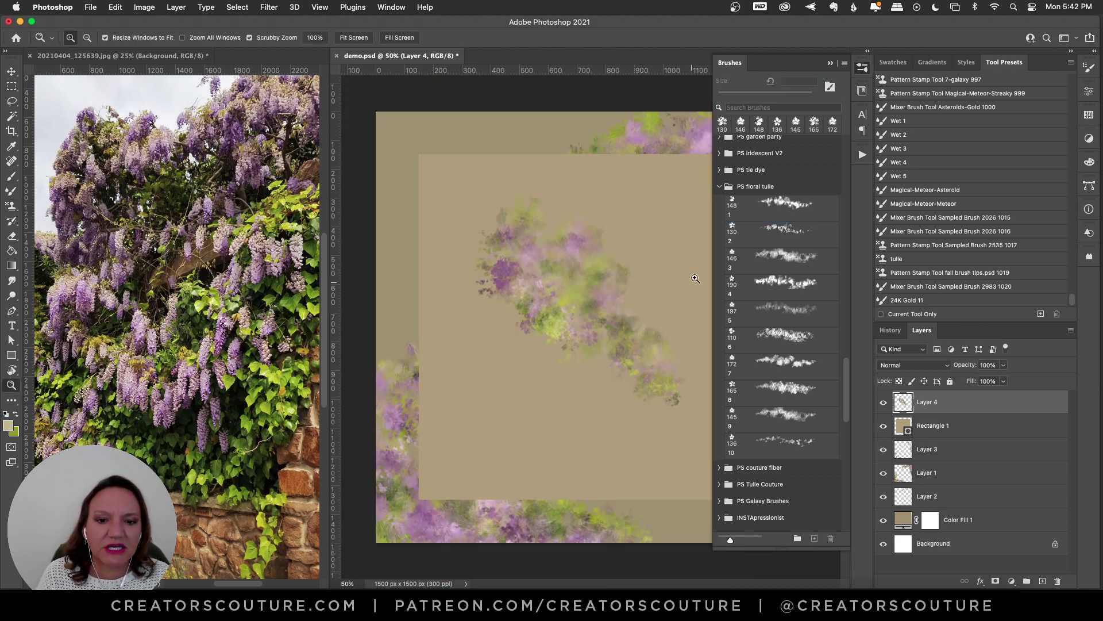
pyautogui.click(10, 209)
pyautogui.click(787, 283)
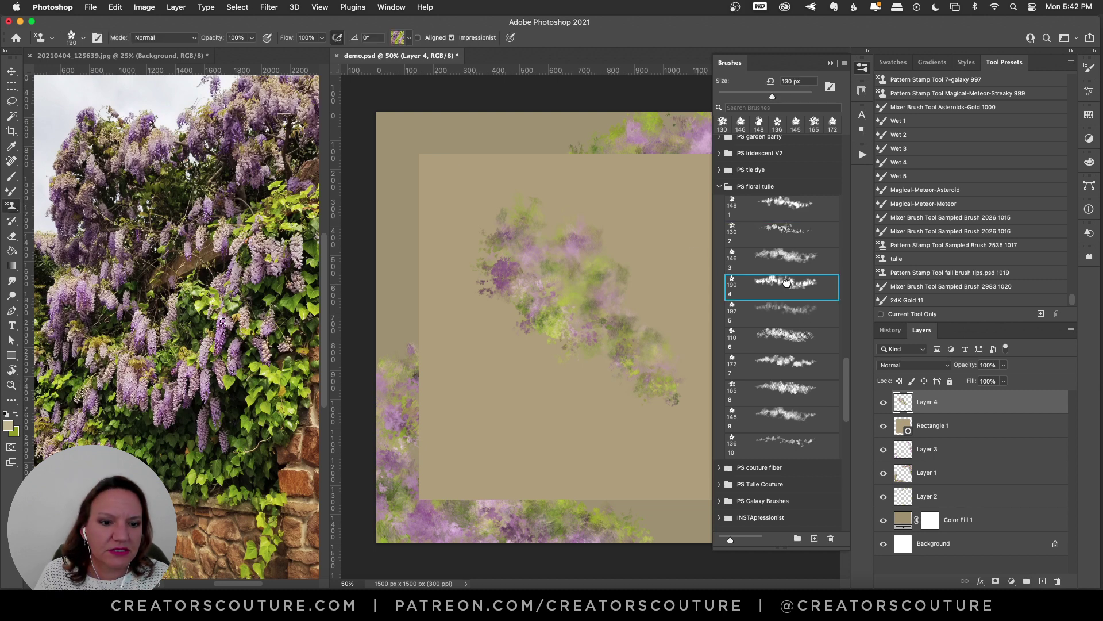
pyautogui.moveTo(649, 210)
pyautogui.mouseDown()
pyautogui.moveTo(629, 255)
pyautogui.moveTo(651, 299)
pyautogui.moveTo(697, 342)
pyautogui.mouseUp()
# Step: Try tulle brush 5 at 197 px and brush 6 at 110 px, undoing the test strokes
pyautogui.click(783, 310)
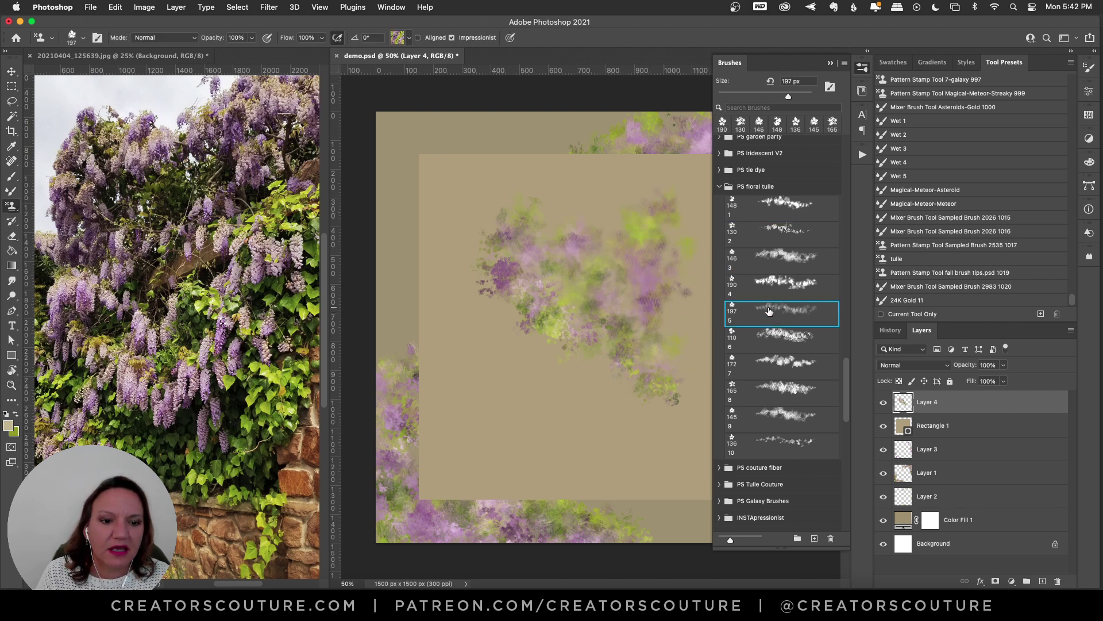
pyautogui.press('super+z')
pyautogui.moveTo(551, 239)
pyautogui.mouseDown()
pyautogui.moveTo(527, 267)
pyautogui.moveTo(578, 281)
pyautogui.moveTo(593, 346)
pyautogui.moveTo(662, 379)
pyautogui.mouseUp()
pyautogui.press('super+z')
pyautogui.click(767, 335)
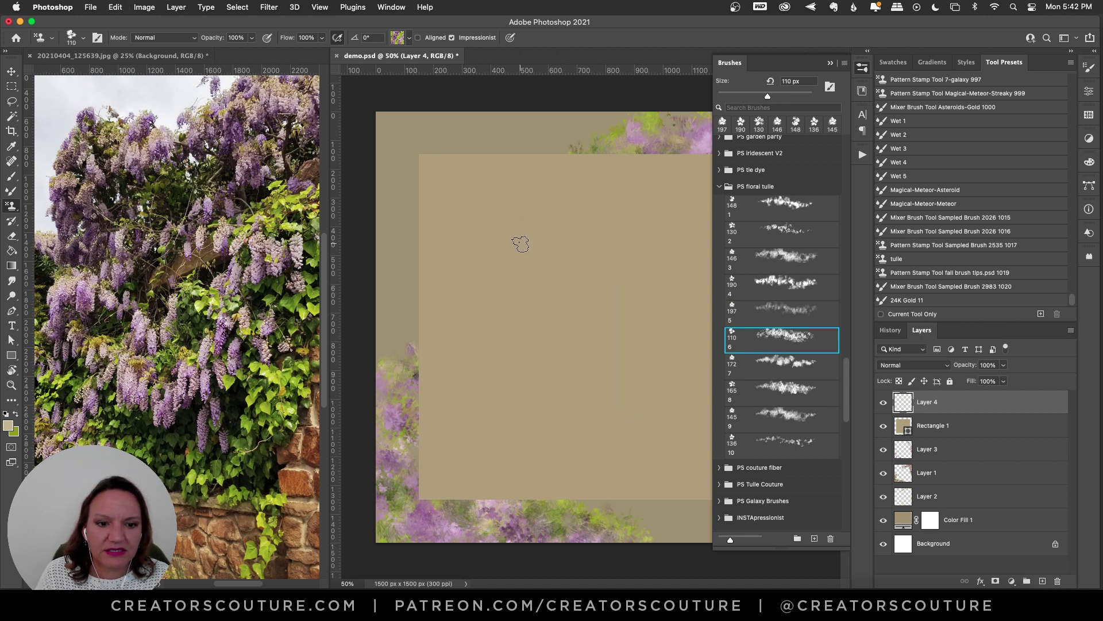
pyautogui.moveTo(519, 241)
pyautogui.mouseDown()
pyautogui.moveTo(537, 320)
pyautogui.moveTo(632, 382)
pyautogui.mouseUp()
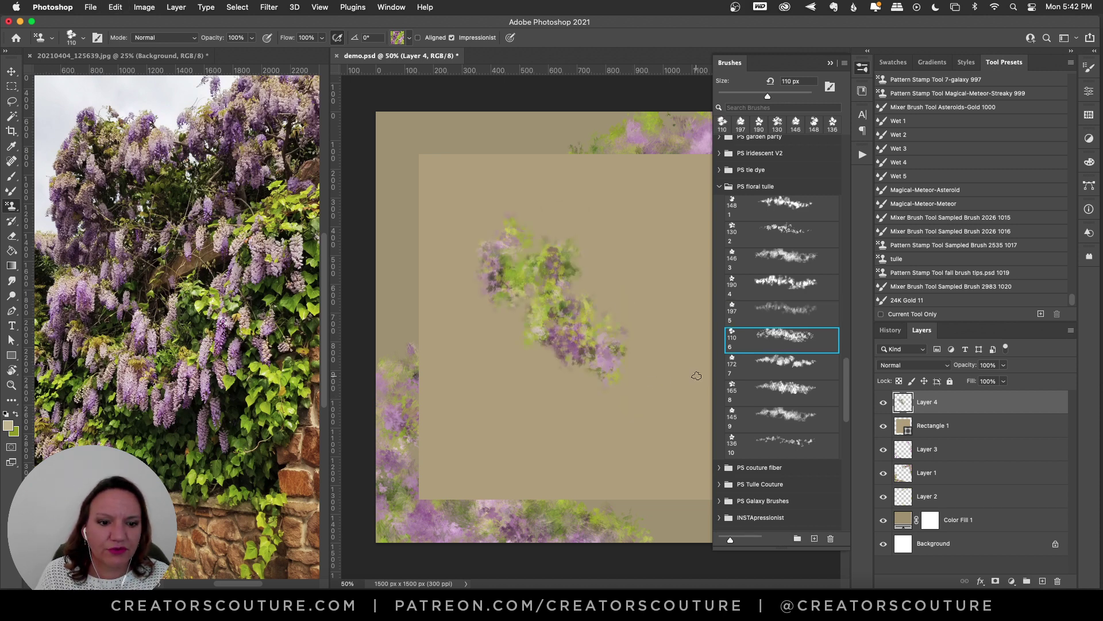
pyautogui.press('super+z')
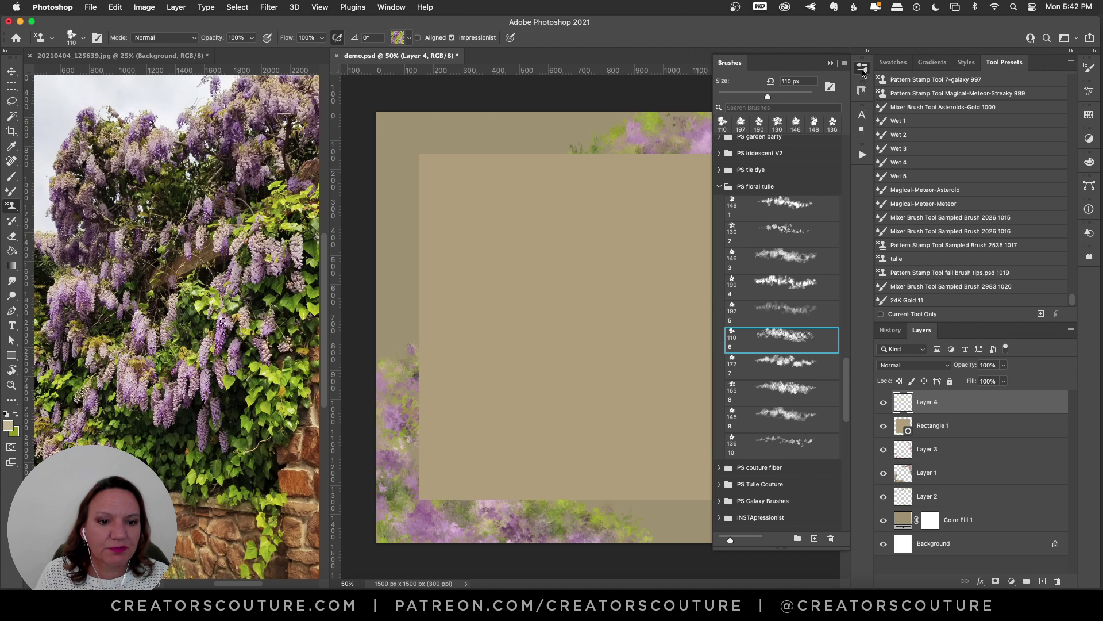
# Step: Stamp the wisteria R's left stem, replacing the first floral strip
pyautogui.click(862, 69)
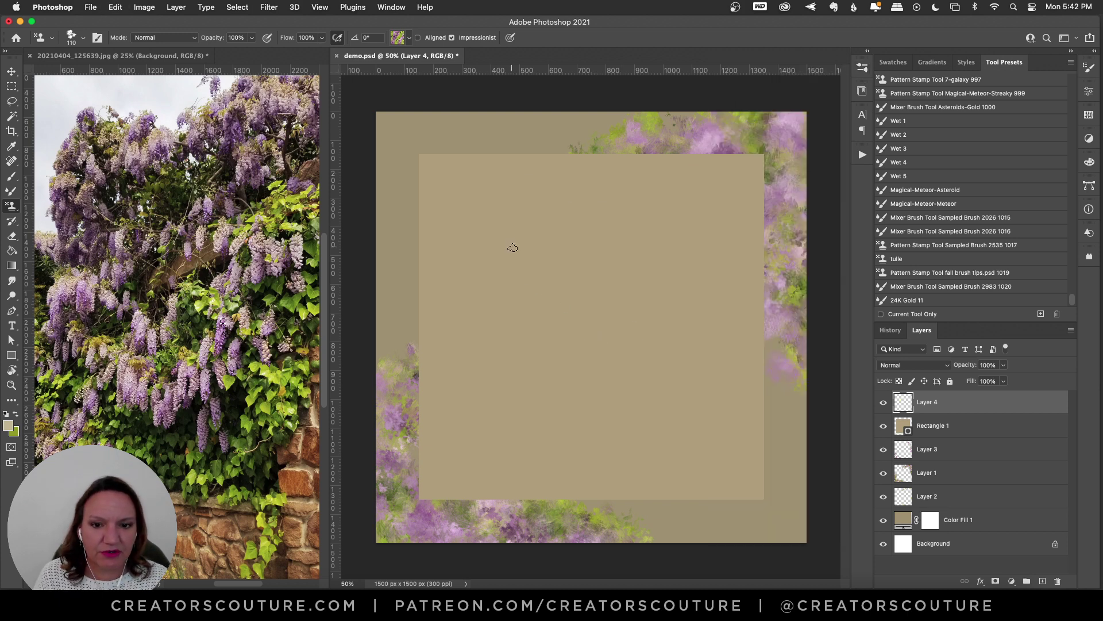
pyautogui.moveTo(498, 226)
pyautogui.mouseDown()
pyautogui.moveTo(510, 423)
pyautogui.moveTo(493, 229)
pyautogui.moveTo(558, 221)
pyautogui.moveTo(602, 244)
pyautogui.moveTo(594, 291)
pyautogui.moveTo(516, 317)
pyautogui.moveTo(610, 317)
pyautogui.moveTo(634, 404)
pyautogui.moveTo(608, 330)
pyautogui.moveTo(553, 330)
pyautogui.moveTo(583, 323)
pyautogui.mouseUp()
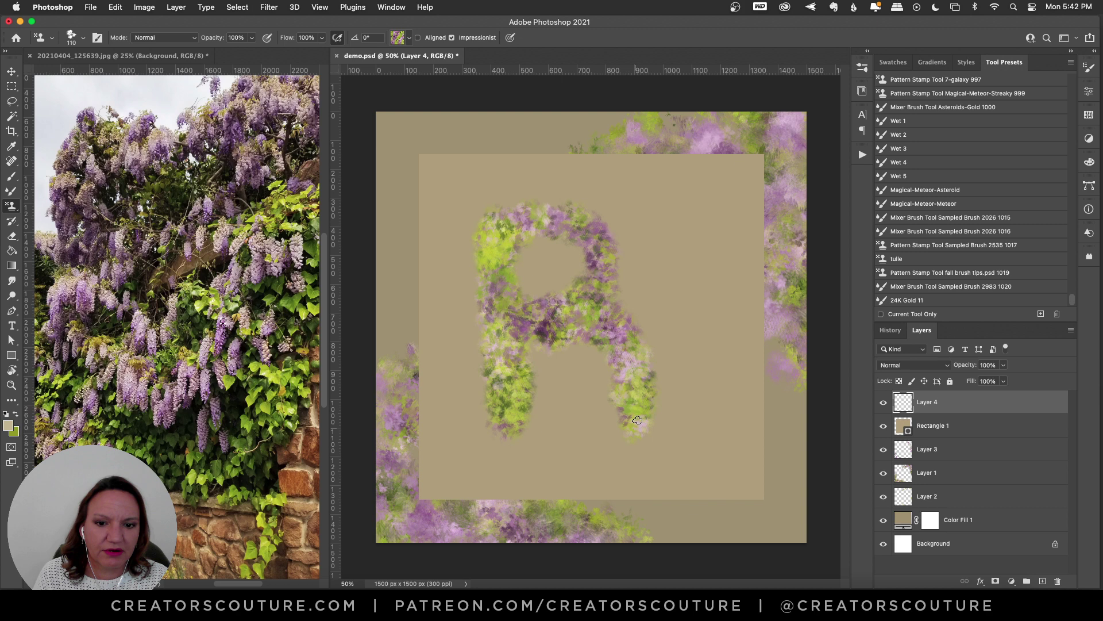
pyautogui.press('super+z')
pyautogui.moveTo(522, 211)
pyautogui.mouseDown()
pyautogui.moveTo(524, 421)
pyautogui.moveTo(515, 227)
pyautogui.moveTo(526, 415)
pyautogui.moveTo(537, 214)
pyautogui.moveTo(514, 209)
pyautogui.moveTo(629, 217)
pyautogui.moveTo(635, 269)
pyautogui.moveTo(551, 303)
pyautogui.moveTo(637, 268)
pyautogui.moveTo(619, 222)
pyautogui.moveTo(550, 219)
pyautogui.moveTo(591, 285)
pyautogui.moveTo(550, 308)
pyautogui.moveTo(600, 312)
pyautogui.moveTo(643, 374)
pyautogui.moveTo(651, 414)
pyautogui.moveTo(618, 335)
pyautogui.moveTo(589, 319)
pyautogui.moveTo(660, 399)
pyautogui.mouseUp()
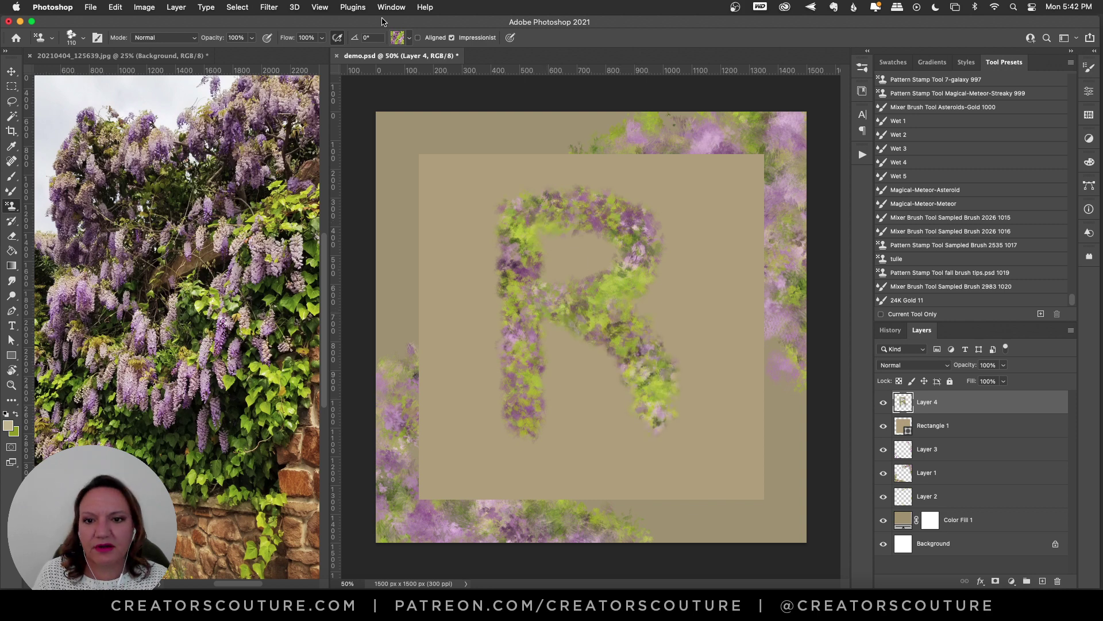
# Step: Switch to the last pattern and repaint the R's stem and bowl top
pyautogui.click(398, 39)
pyautogui.click(344, 153)
pyautogui.click(520, 227)
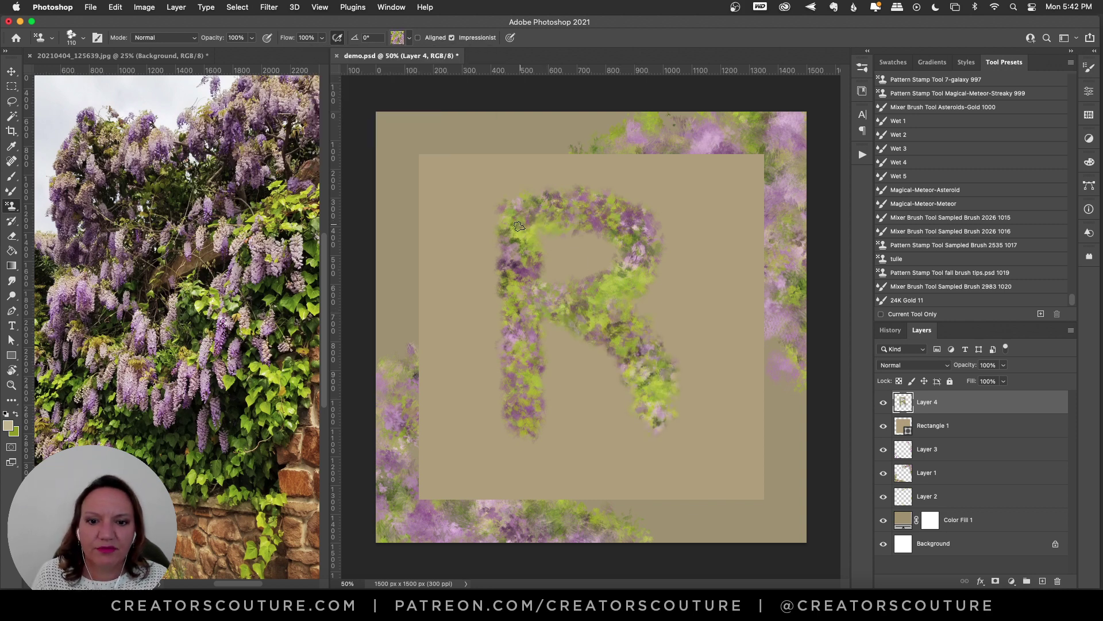
pyautogui.moveTo(515, 241); pyautogui.dragTo(530, 428)
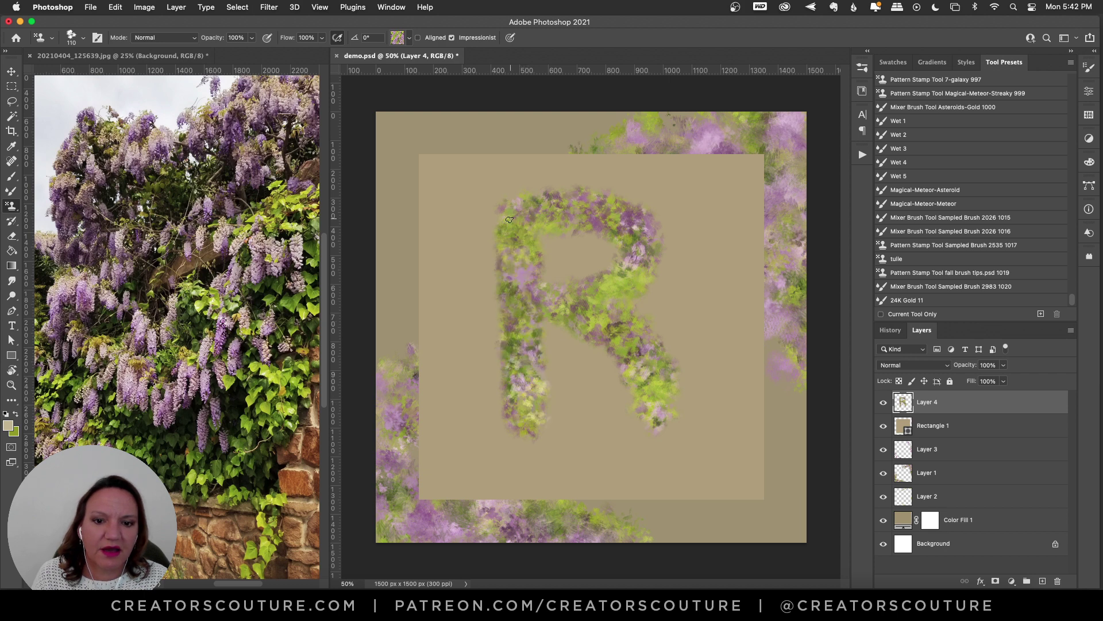
pyautogui.moveTo(509, 219)
pyautogui.mouseDown()
pyautogui.moveTo(619, 228)
pyautogui.moveTo(637, 261)
pyautogui.moveTo(605, 302)
pyautogui.moveTo(565, 310)
pyautogui.moveTo(597, 314)
pyautogui.moveTo(635, 358)
pyautogui.moveTo(648, 404)
pyautogui.moveTo(675, 405)
pyautogui.mouseUp()
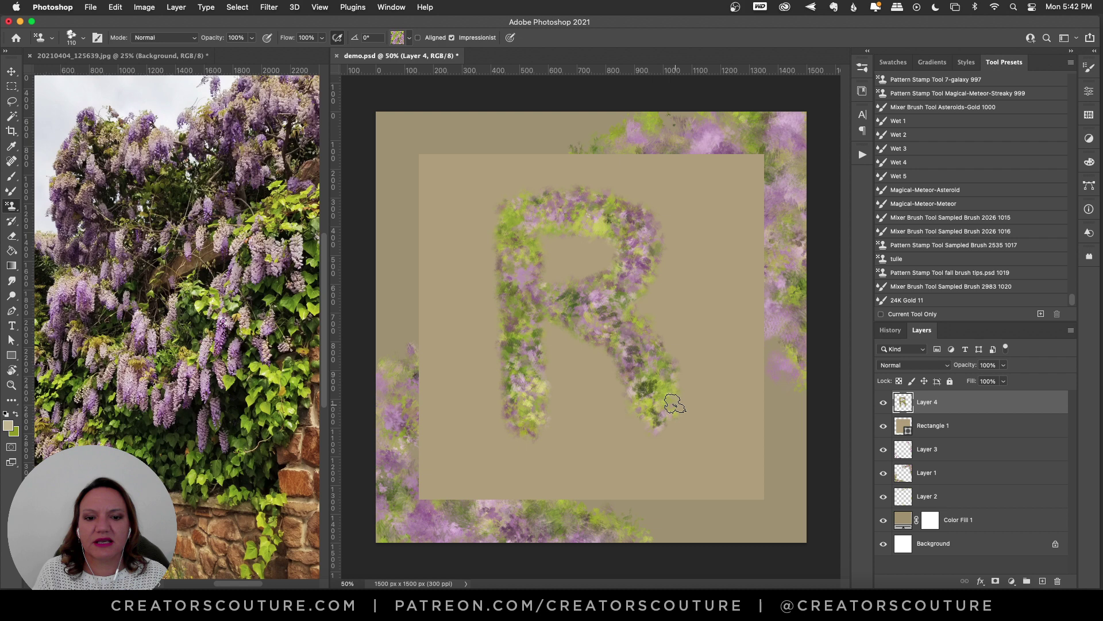
# Step: Clear the R strokes and paint a winding wisteria stroke across the middle
pyautogui.press('super+a')
pyautogui.press('Delete')
pyautogui.moveTo(493, 198)
pyautogui.mouseDown()
pyautogui.moveTo(478, 242)
pyautogui.moveTo(542, 238)
pyautogui.moveTo(525, 300)
pyautogui.moveTo(557, 326)
pyautogui.moveTo(622, 308)
pyautogui.moveTo(612, 373)
pyautogui.moveTo(669, 377)
pyautogui.moveTo(678, 442)
pyautogui.mouseUp()
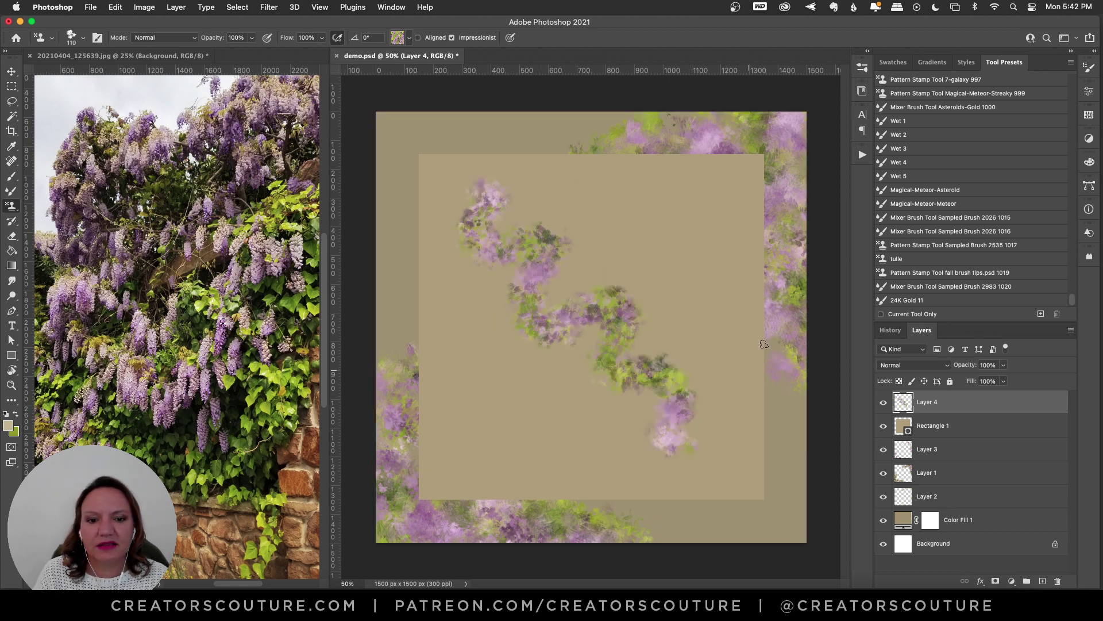
# Step: Test floral tulle brushes 7 (172 px) and 10 (136 px) with wisteria strokes along the S-curve, undoing them
pyautogui.click(862, 67)
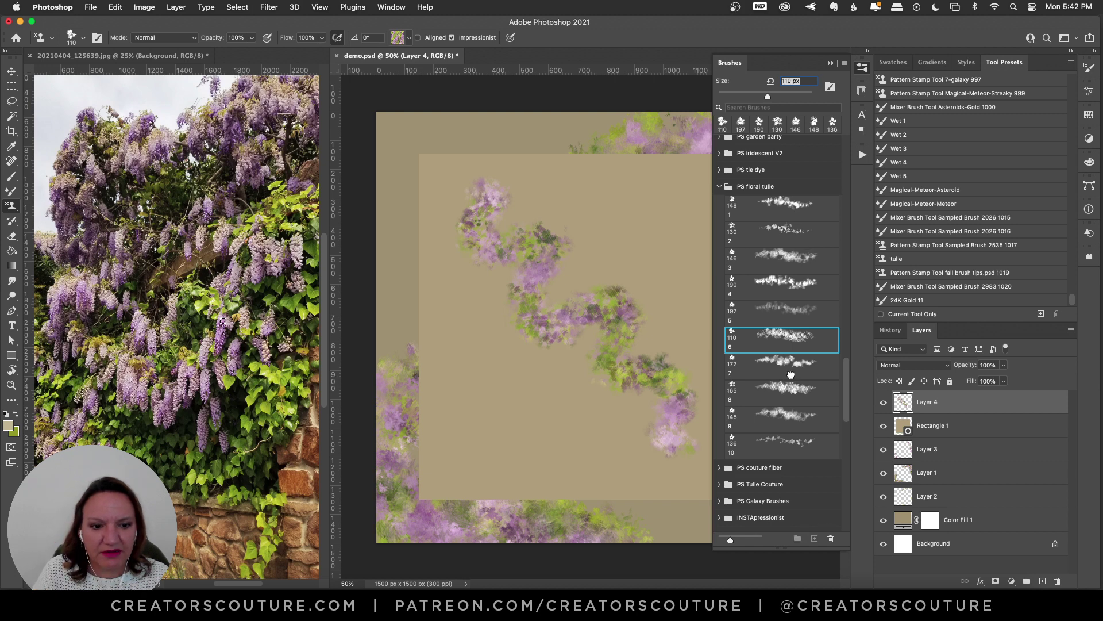
pyautogui.click(789, 367)
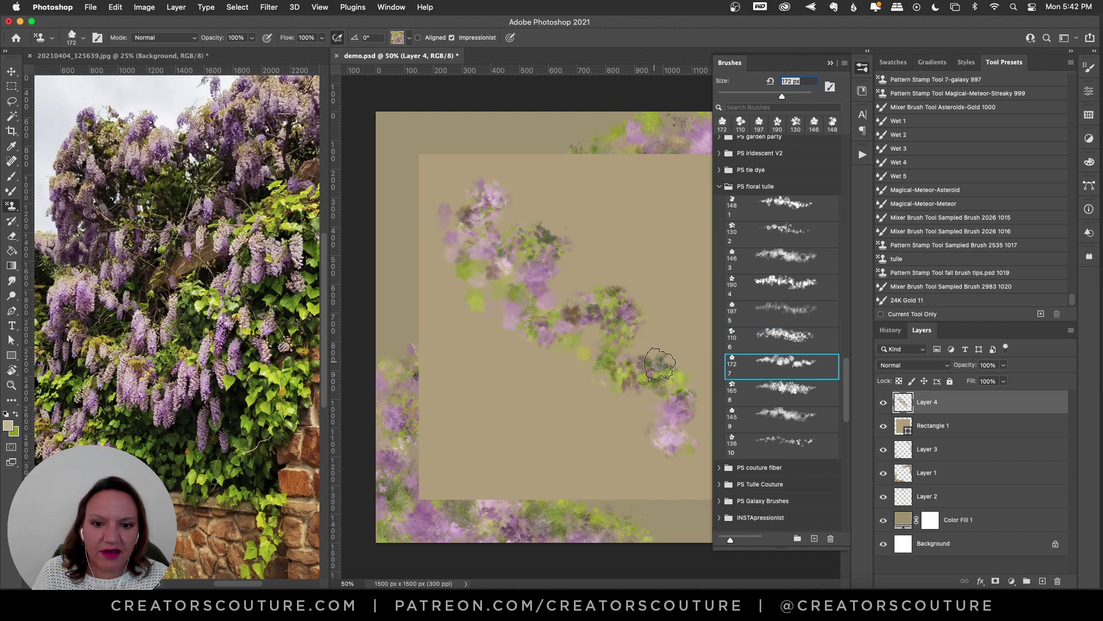
pyautogui.click(505, 253)
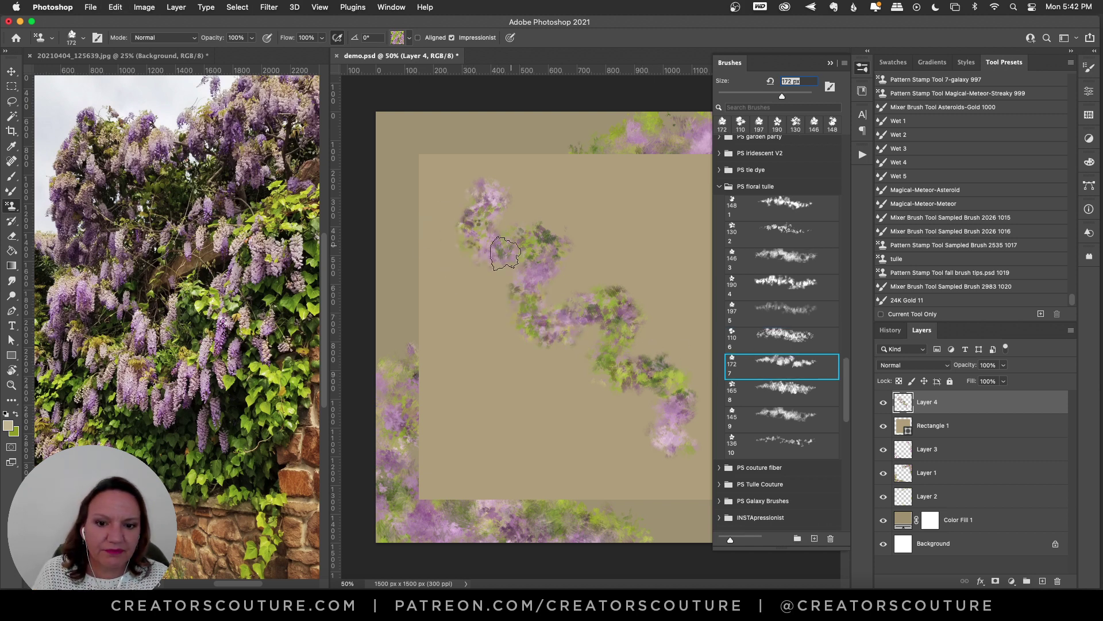
pyautogui.click(785, 443)
pyautogui.moveTo(497, 256)
pyautogui.mouseDown()
pyautogui.moveTo(508, 319)
pyautogui.moveTo(533, 359)
pyautogui.moveTo(566, 362)
pyautogui.mouseUp()
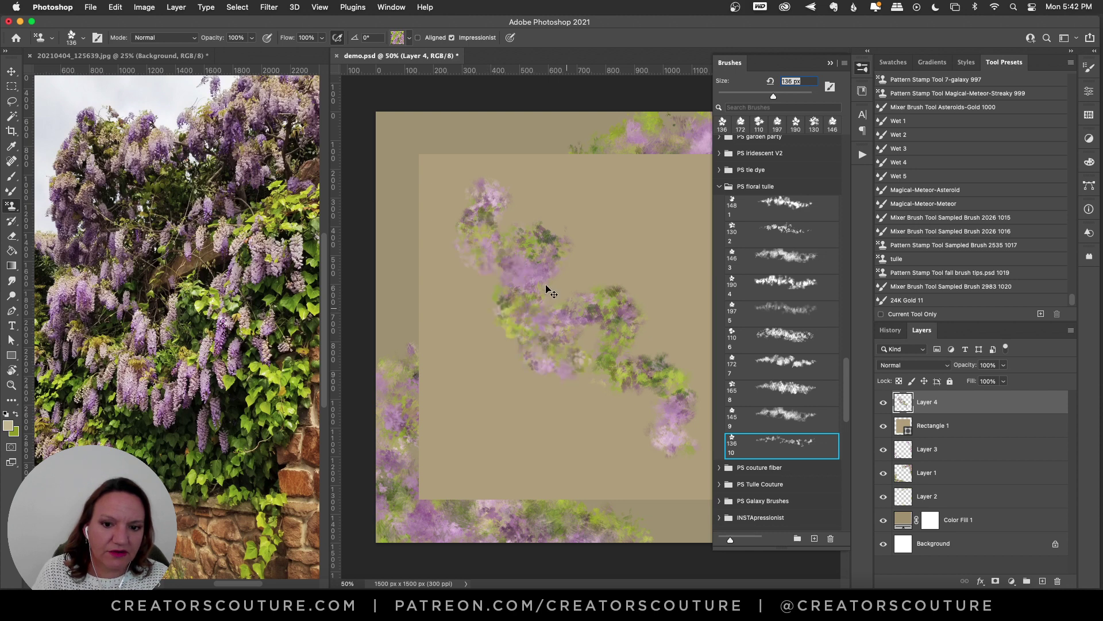
pyautogui.press('super+z')
pyautogui.moveTo(493, 209)
pyautogui.mouseDown()
pyautogui.moveTo(532, 271)
pyautogui.moveTo(538, 309)
pyautogui.moveTo(622, 373)
pyautogui.moveTo(629, 405)
pyautogui.mouseUp()
pyautogui.press('super+z')
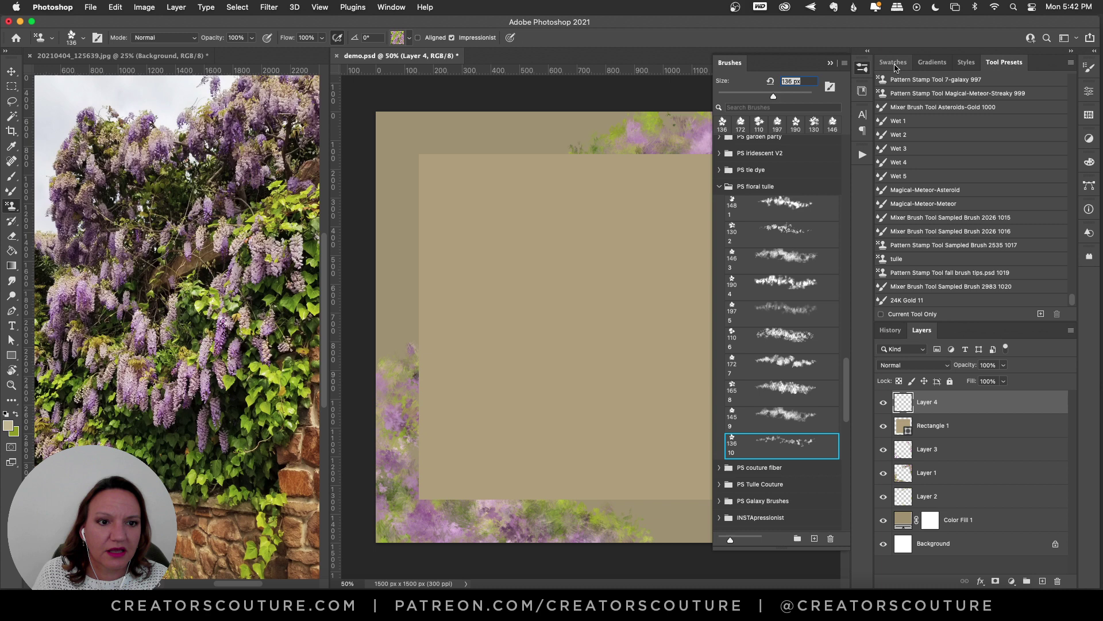
# Step: Zoom in on the canvas centre, paint more wisteria test strokes, then select all and delete them
pyautogui.click(830, 63)
pyautogui.click(12, 385)
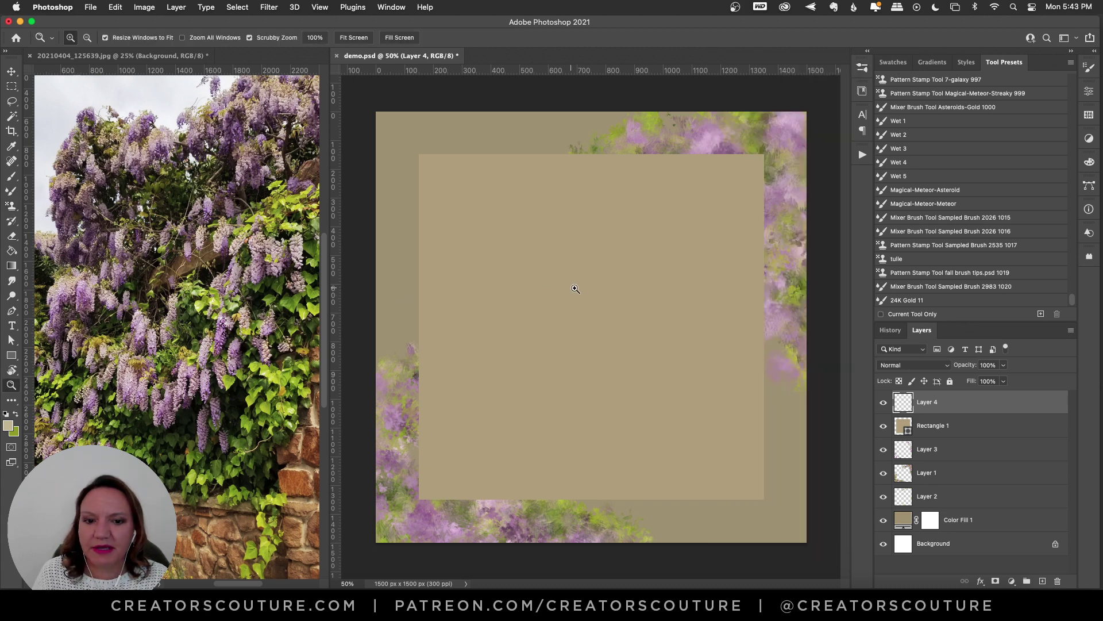
pyautogui.click(575, 290)
pyautogui.click(11, 206)
pyautogui.moveTo(460, 187)
pyautogui.mouseDown()
pyautogui.moveTo(515, 214)
pyautogui.moveTo(534, 259)
pyautogui.moveTo(520, 315)
pyautogui.moveTo(599, 296)
pyautogui.moveTo(586, 353)
pyautogui.moveTo(640, 369)
pyautogui.mouseUp()
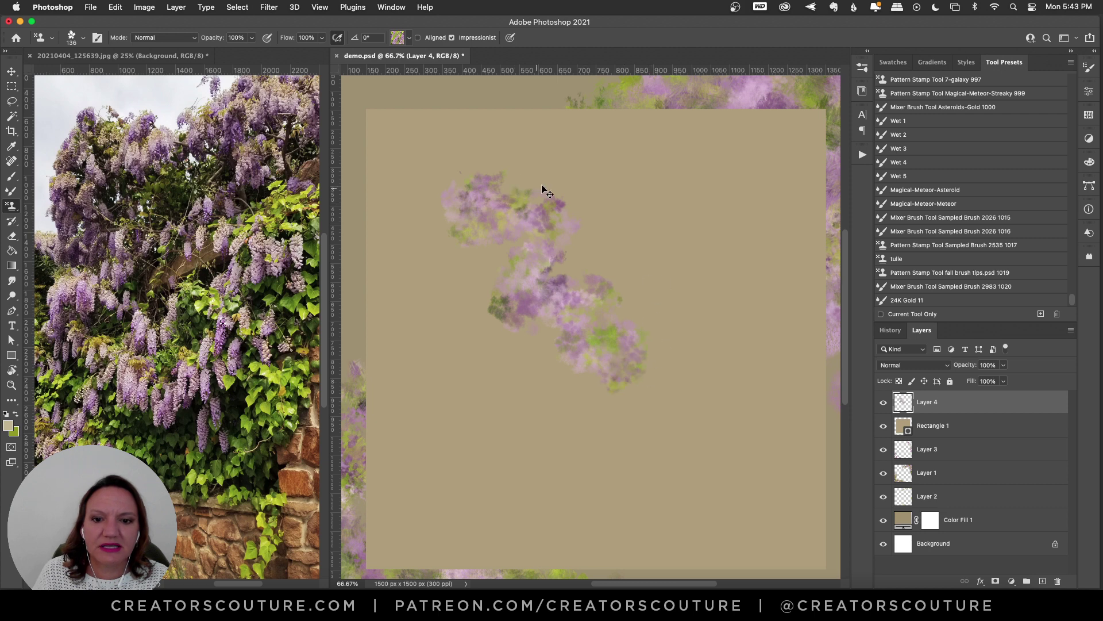
pyautogui.press('super+z')
pyautogui.moveTo(587, 160)
pyautogui.mouseDown()
pyautogui.moveTo(551, 173)
pyautogui.moveTo(569, 220)
pyautogui.moveTo(480, 261)
pyautogui.moveTo(543, 278)
pyautogui.moveTo(565, 358)
pyautogui.moveTo(711, 458)
pyautogui.mouseUp()
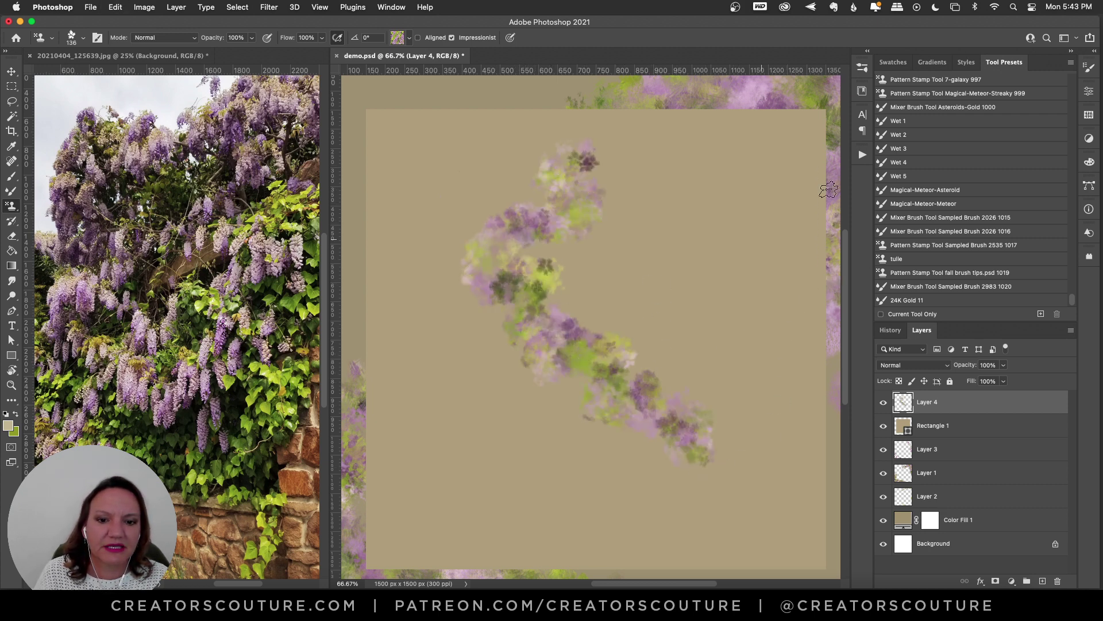
pyautogui.press('super+a')
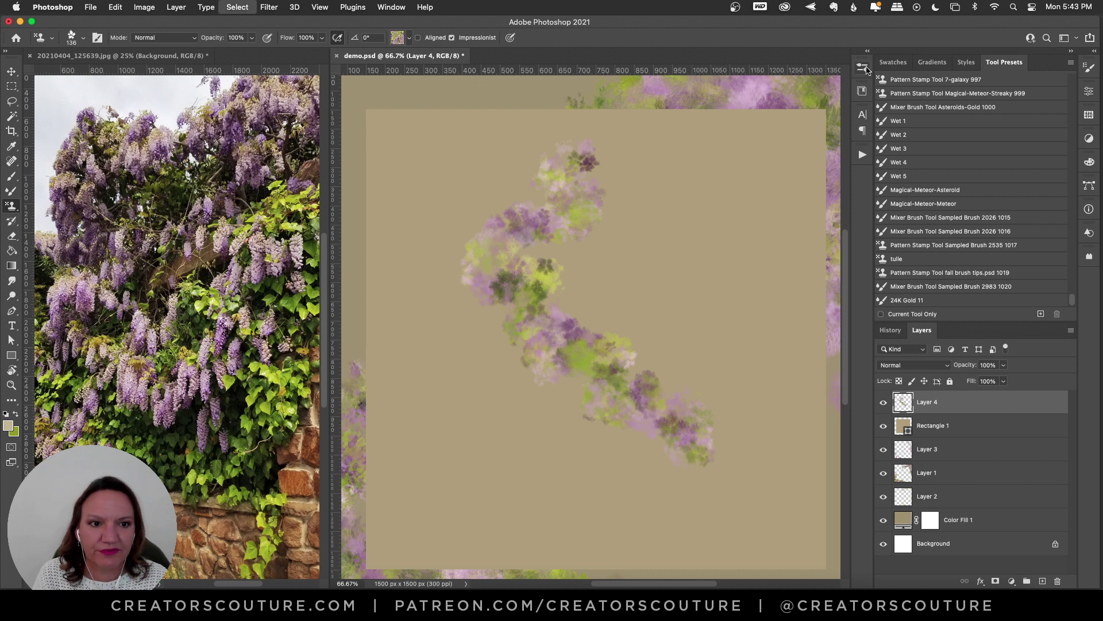
pyautogui.press('Delete')
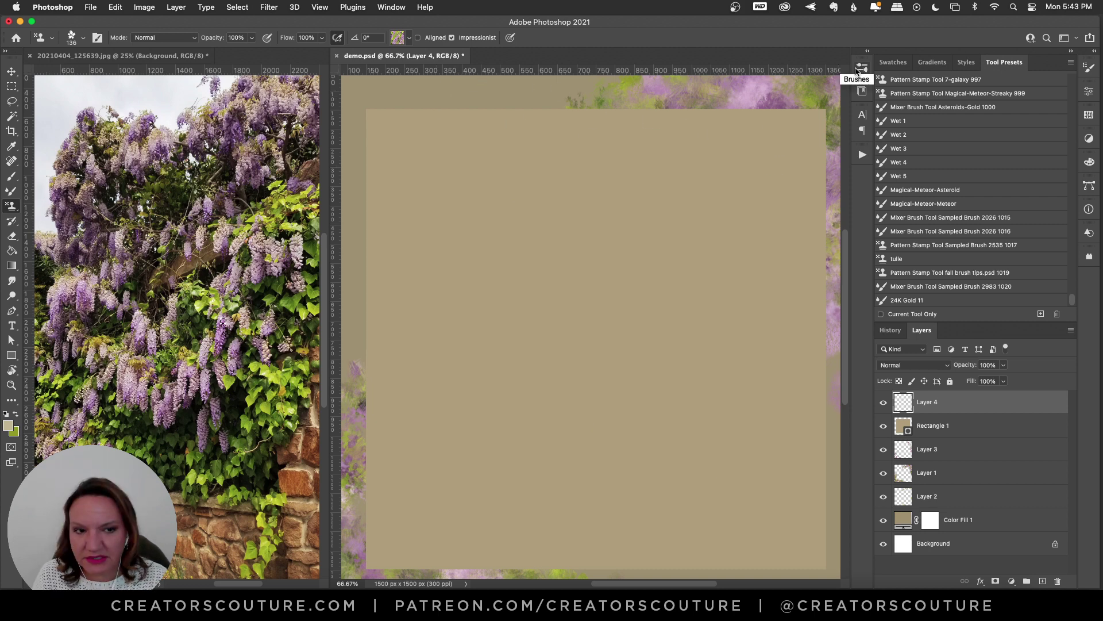
# Step: Try floral tulle brushes 9 (145 px) and 8 (165 px), stamping a purple-and-green impressionist pattern stroke
pyautogui.click(861, 70)
pyautogui.click(784, 417)
pyautogui.moveTo(526, 210)
pyautogui.mouseDown()
pyautogui.moveTo(500, 247)
pyautogui.moveTo(584, 209)
pyautogui.mouseUp()
pyautogui.press('super+z')
pyautogui.click(785, 388)
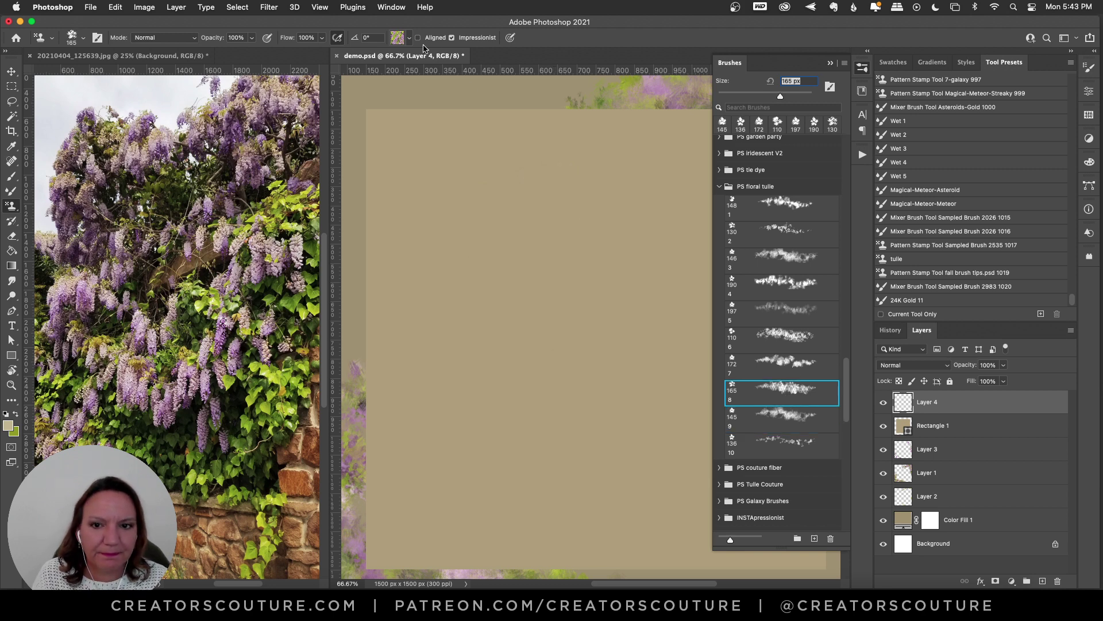
pyautogui.click(397, 38)
pyautogui.click(325, 153)
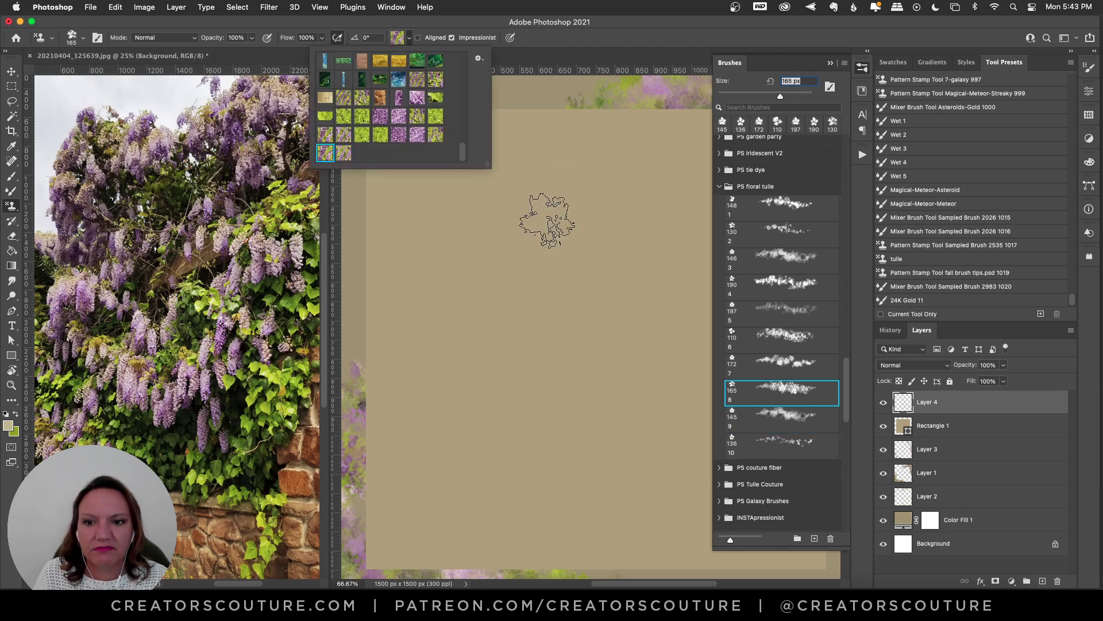
pyautogui.moveTo(459, 265)
pyautogui.mouseDown()
pyautogui.moveTo(492, 304)
pyautogui.moveTo(628, 293)
pyautogui.moveTo(673, 362)
pyautogui.mouseUp()
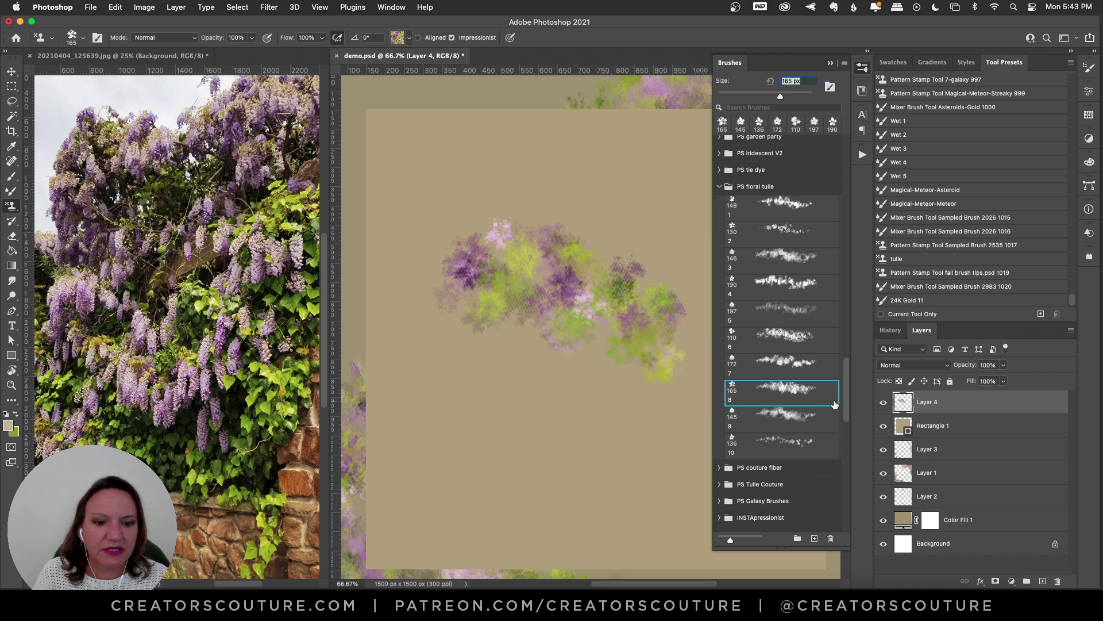
# Step: With floral tulle brush 10 at 136 px, layer purple then green pattern strokes over the flowers
pyautogui.click(789, 442)
pyautogui.click(394, 40)
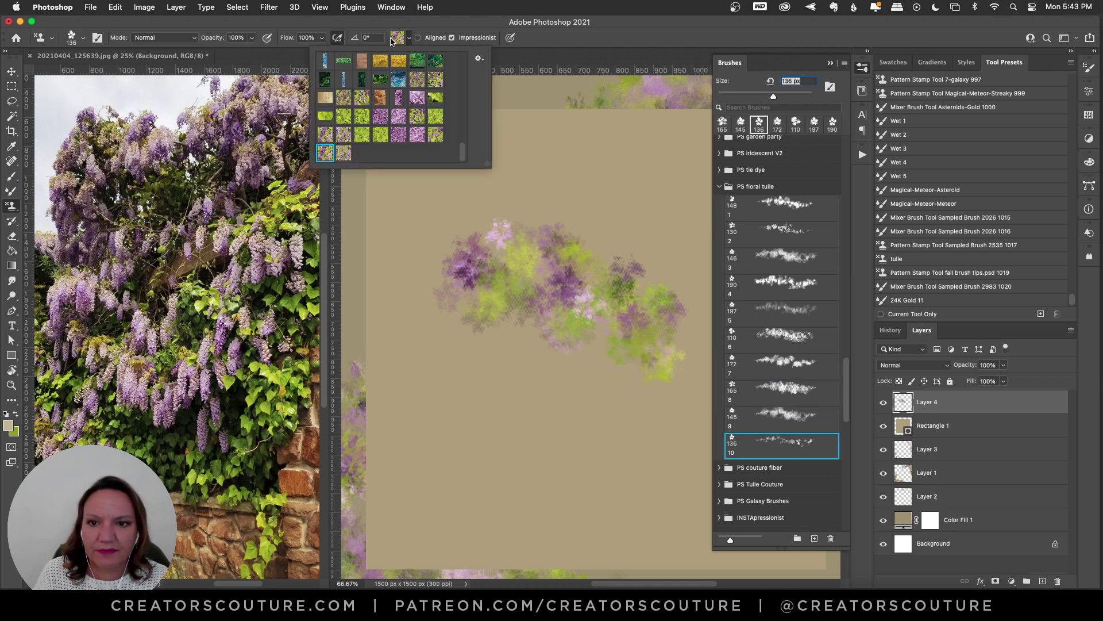
pyautogui.click(398, 135)
pyautogui.moveTo(477, 262)
pyautogui.mouseDown()
pyautogui.moveTo(482, 325)
pyautogui.moveTo(494, 362)
pyautogui.mouseUp()
pyautogui.moveTo(546, 253)
pyautogui.mouseDown()
pyautogui.moveTo(553, 344)
pyautogui.moveTo(591, 371)
pyautogui.moveTo(544, 274)
pyautogui.moveTo(574, 343)
pyautogui.moveTo(604, 357)
pyautogui.moveTo(592, 333)
pyautogui.moveTo(615, 392)
pyautogui.mouseUp()
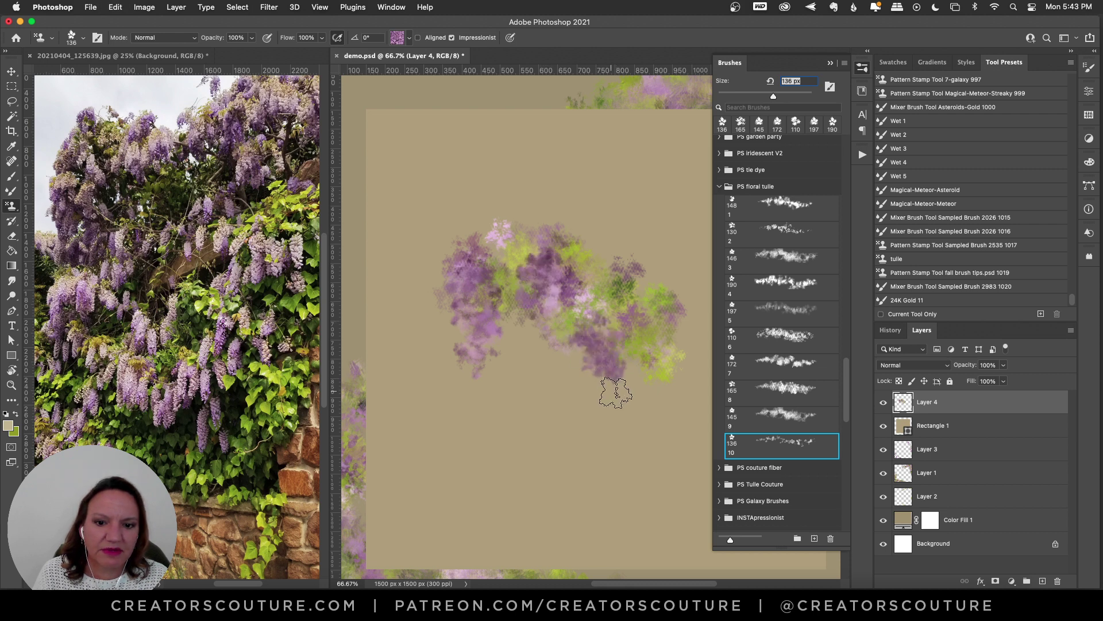
pyautogui.moveTo(657, 335); pyautogui.dragTo(665, 405)
pyautogui.click(409, 39)
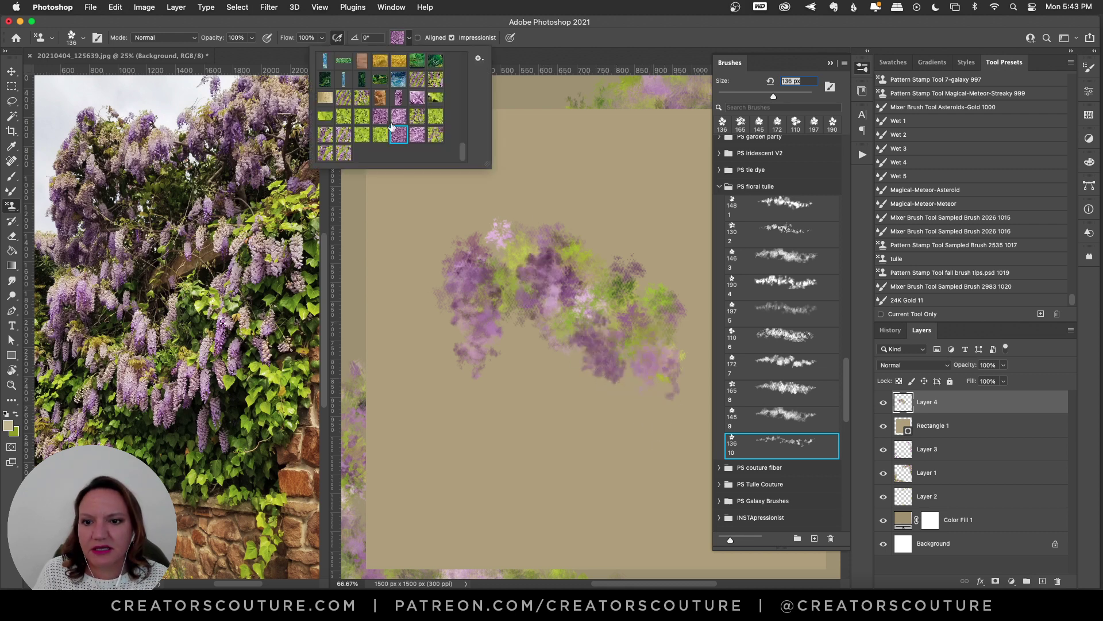
pyautogui.click(372, 138)
pyautogui.moveTo(523, 253)
pyautogui.mouseDown()
pyautogui.moveTo(495, 265)
pyautogui.moveTo(517, 299)
pyautogui.moveTo(535, 262)
pyautogui.moveTo(506, 299)
pyautogui.moveTo(575, 253)
pyautogui.moveTo(627, 276)
pyautogui.moveTo(665, 334)
pyautogui.mouseUp()
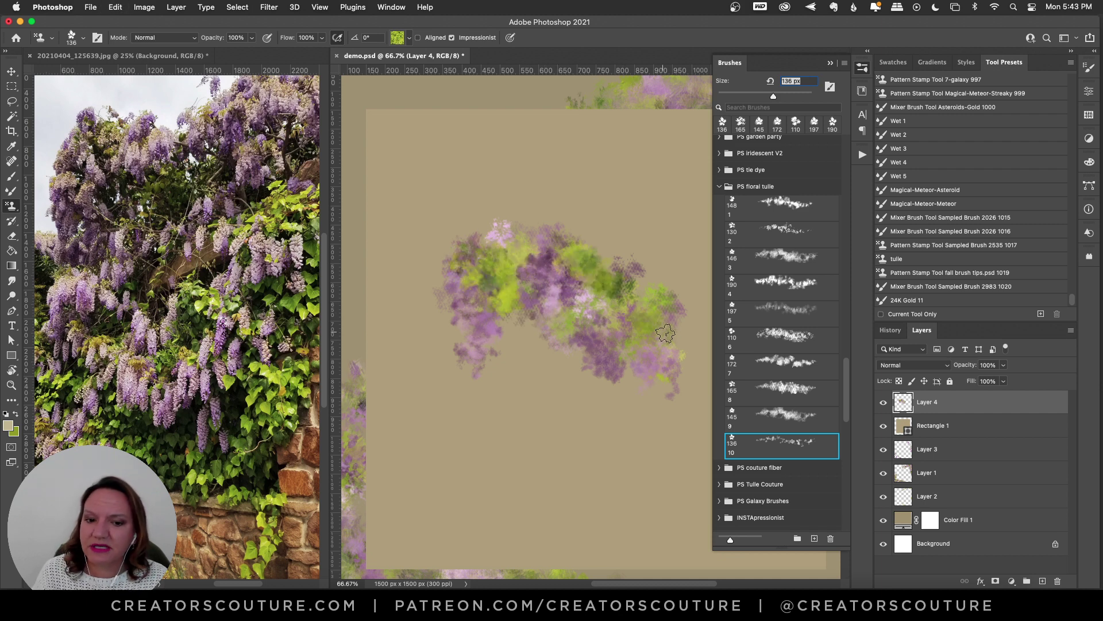
# Step: Try floral tulle brushes 8 (165 px) and 6 (110 px), browse the brush list, and undo the flower strokes
pyautogui.click(741, 398)
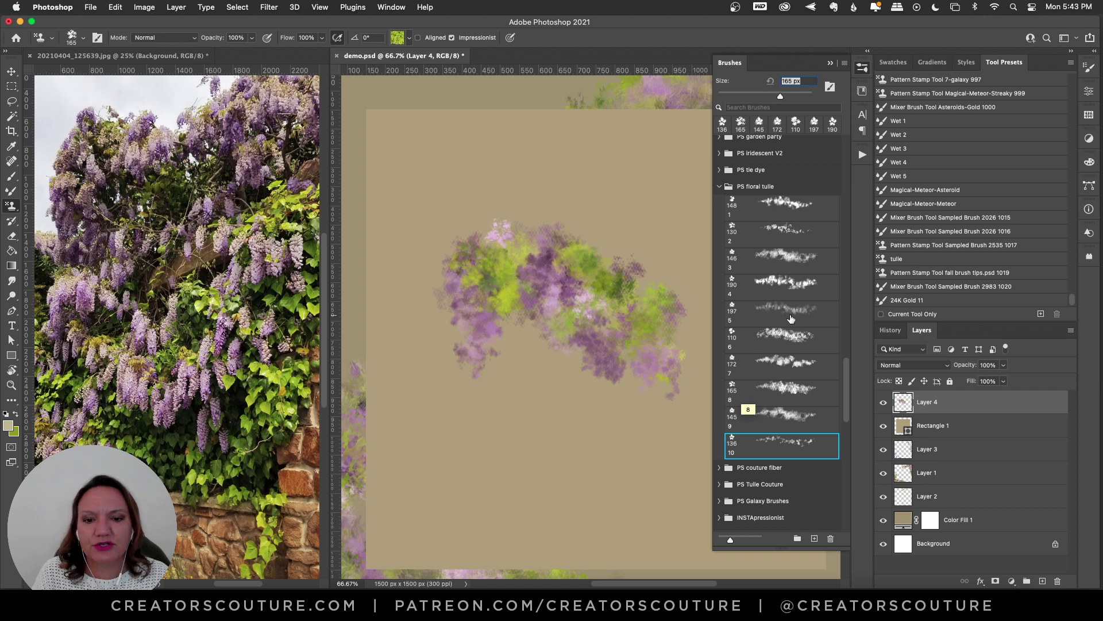
pyautogui.click(773, 339)
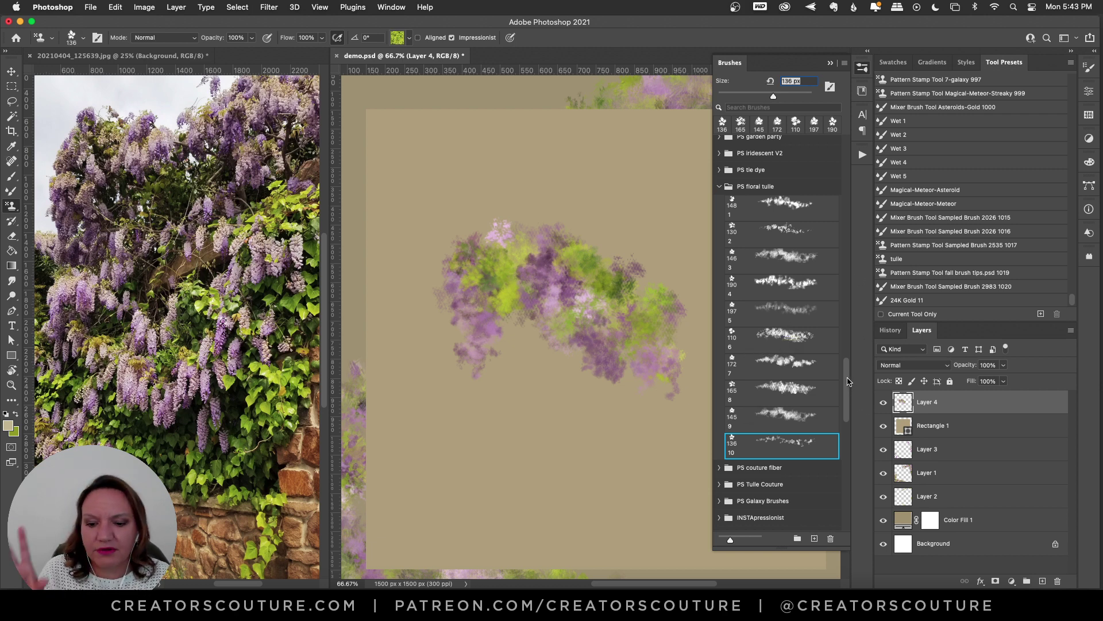
pyautogui.scroll(2, 850, 393)
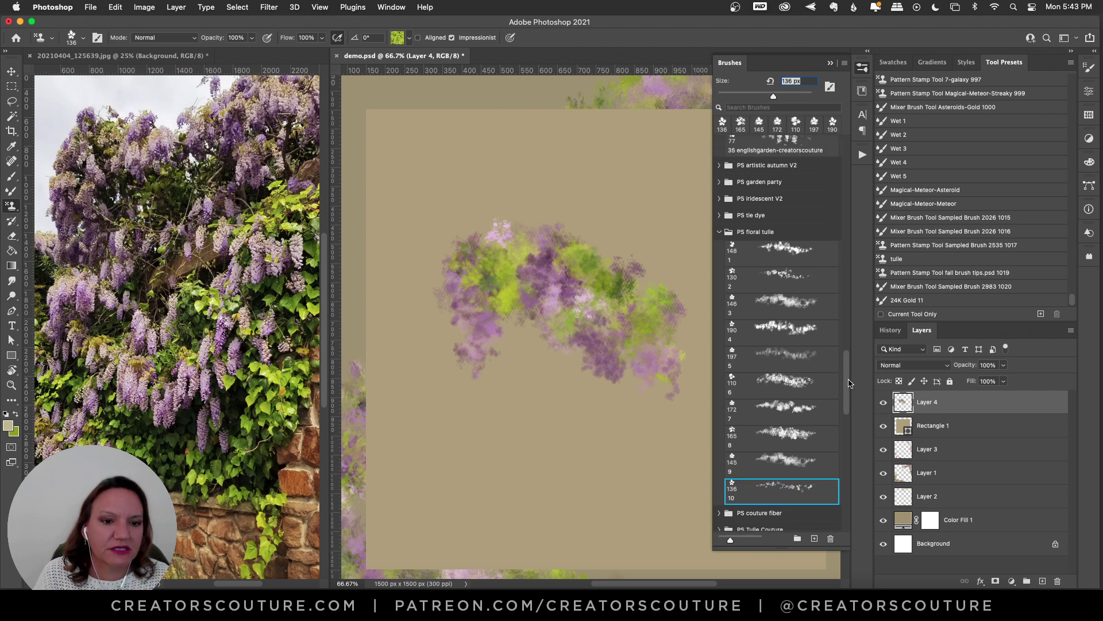
pyautogui.press('super+z')
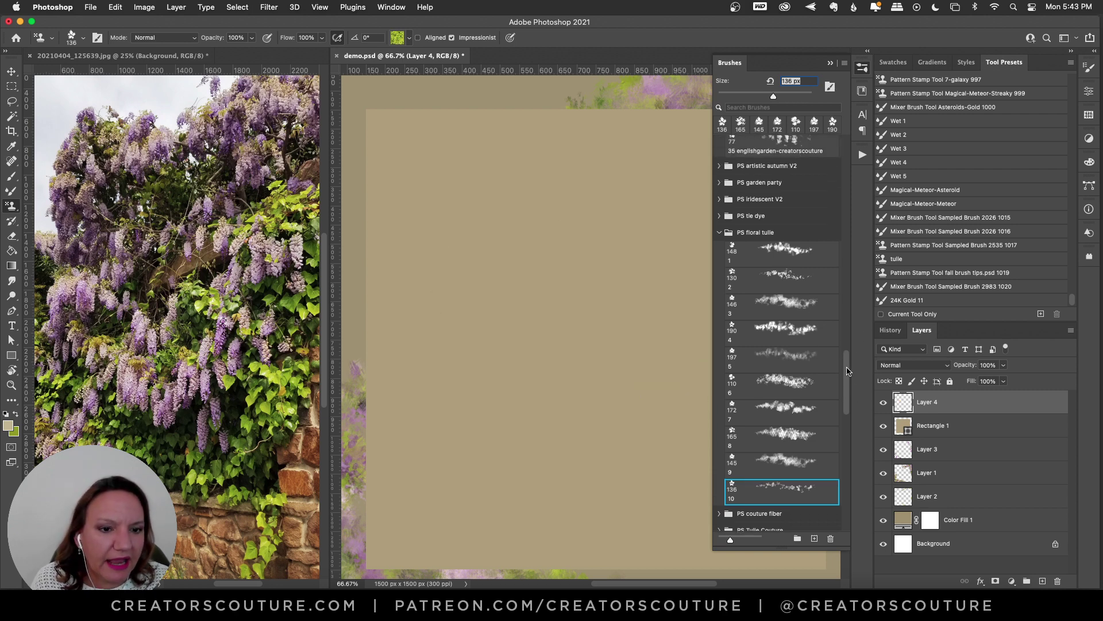
# Step: Pick English garden brush 9 at 300 px and test it with a green stroke, then undo
pyautogui.moveTo(847, 371); pyautogui.dragTo(842, 213)
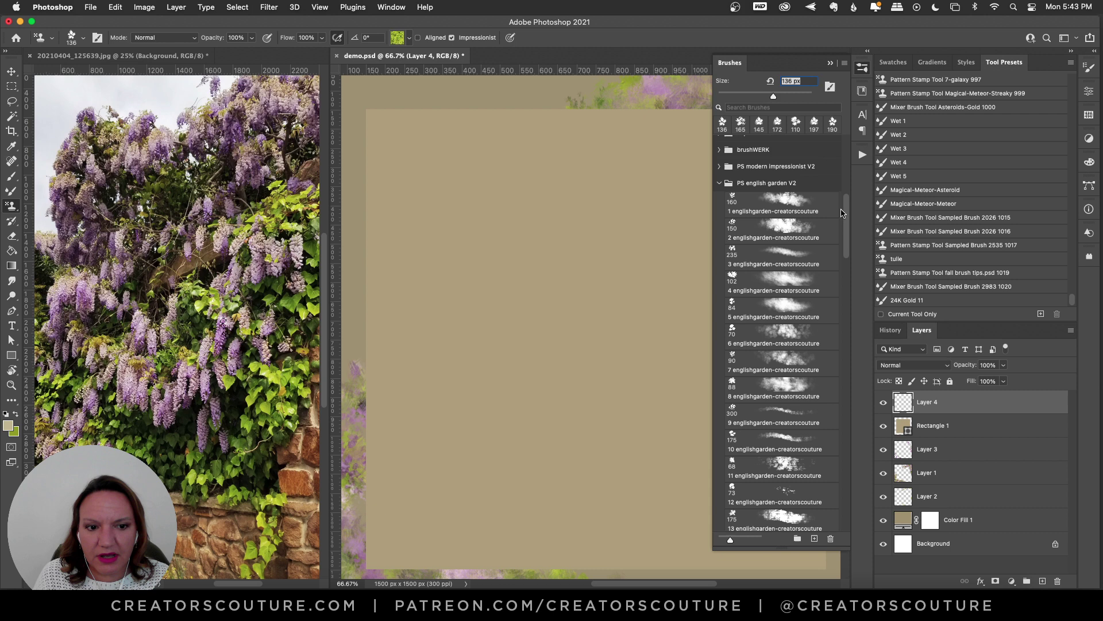
pyautogui.scroll(-1, 839, 213)
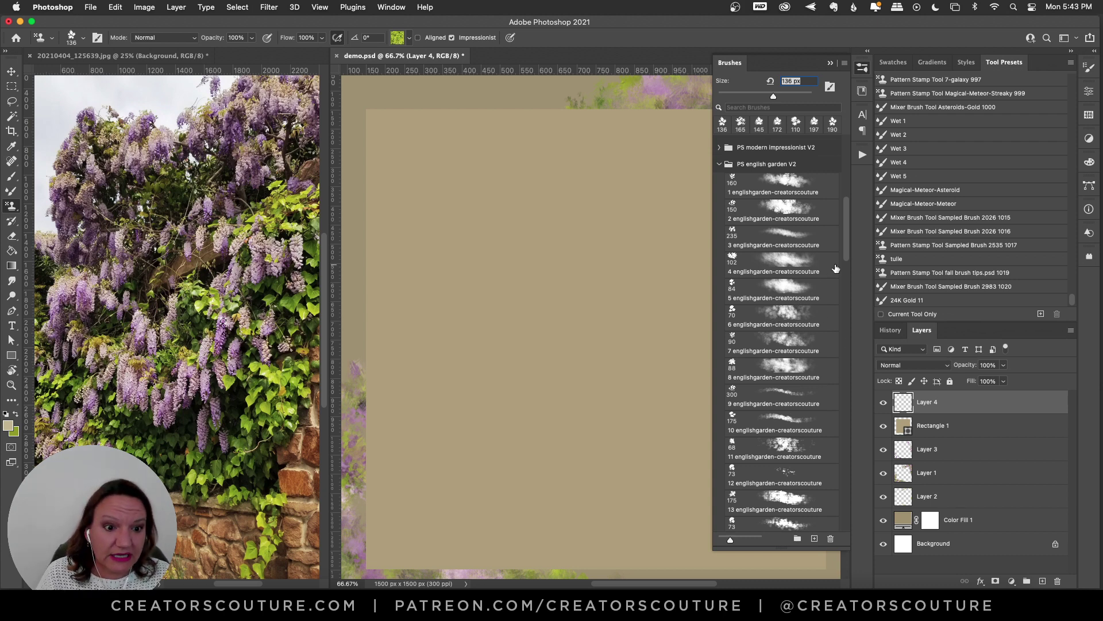
pyautogui.scroll(-5, 839, 259)
pyautogui.click(786, 284)
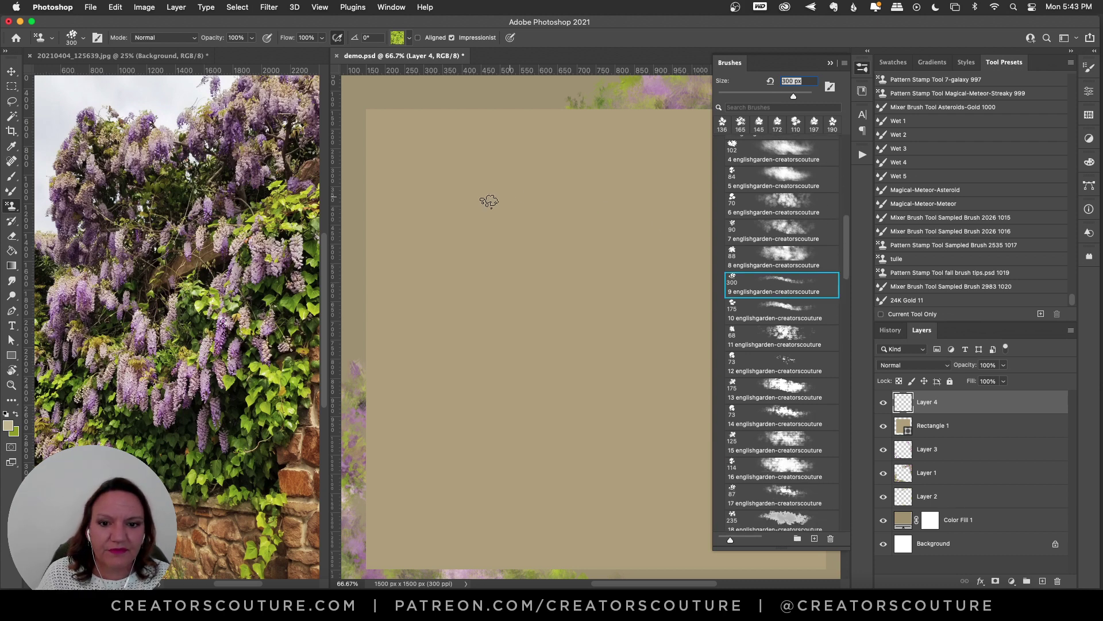
pyautogui.moveTo(489, 200)
pyautogui.mouseDown()
pyautogui.moveTo(487, 186)
pyautogui.moveTo(521, 237)
pyautogui.mouseUp()
pyautogui.press('super+z')
# Step: Set the stamp pattern to lime-and-purple, paint a diagonal test stroke, and undo it
pyautogui.click(398, 37)
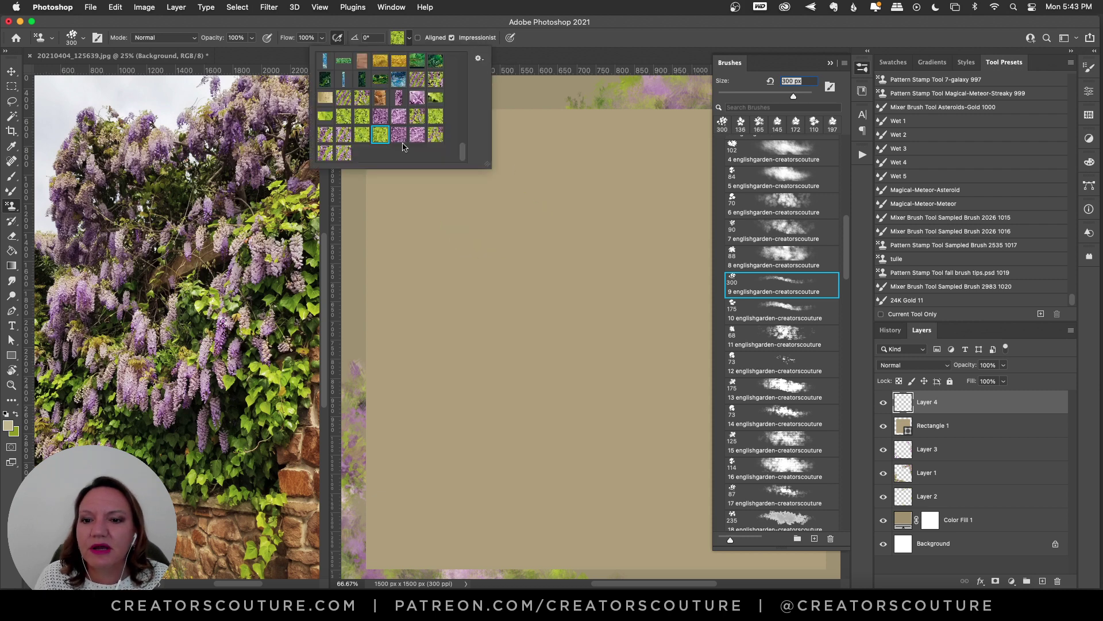
pyautogui.click(344, 153)
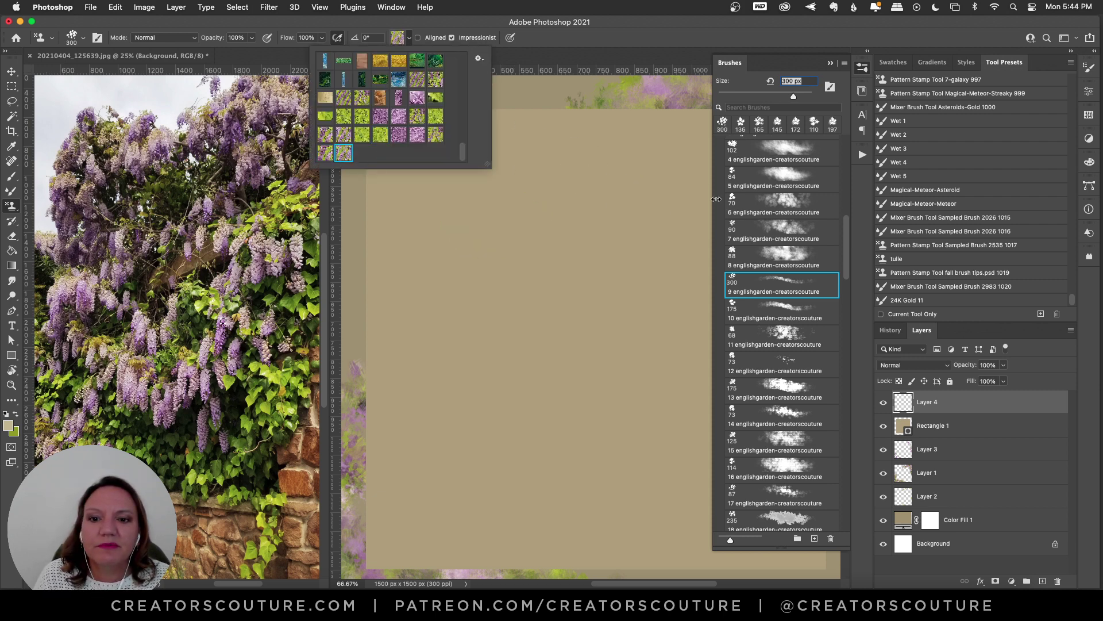
pyautogui.click(435, 135)
pyautogui.click(493, 184)
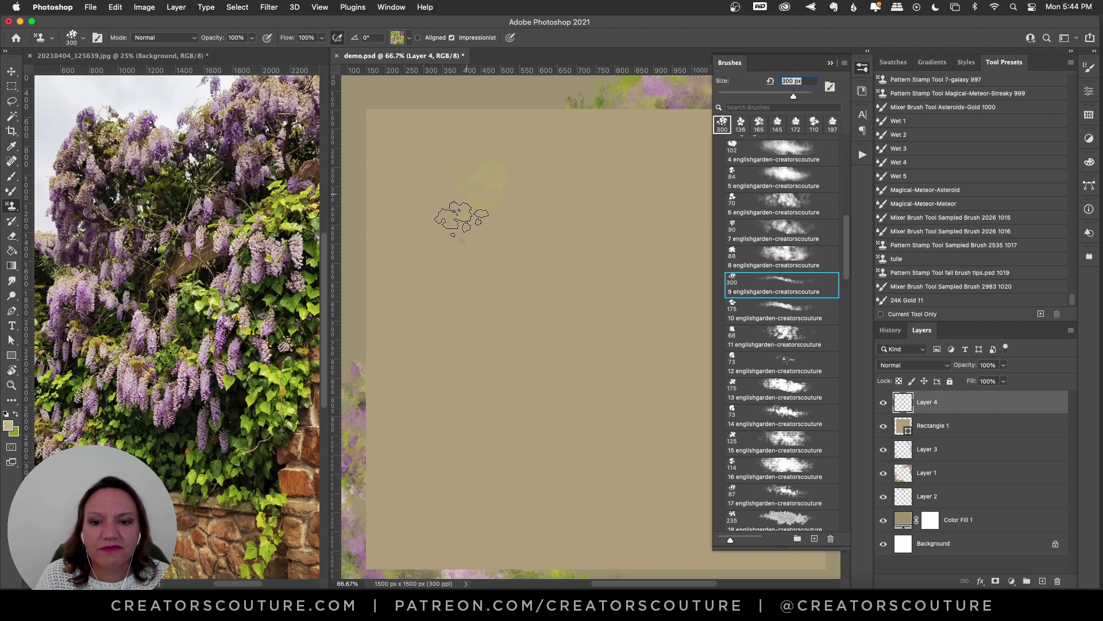
pyautogui.moveTo(461, 218)
pyautogui.mouseDown()
pyautogui.moveTo(511, 212)
pyautogui.moveTo(491, 272)
pyautogui.moveTo(523, 301)
pyautogui.moveTo(545, 366)
pyautogui.moveTo(592, 392)
pyautogui.moveTo(610, 448)
pyautogui.mouseUp()
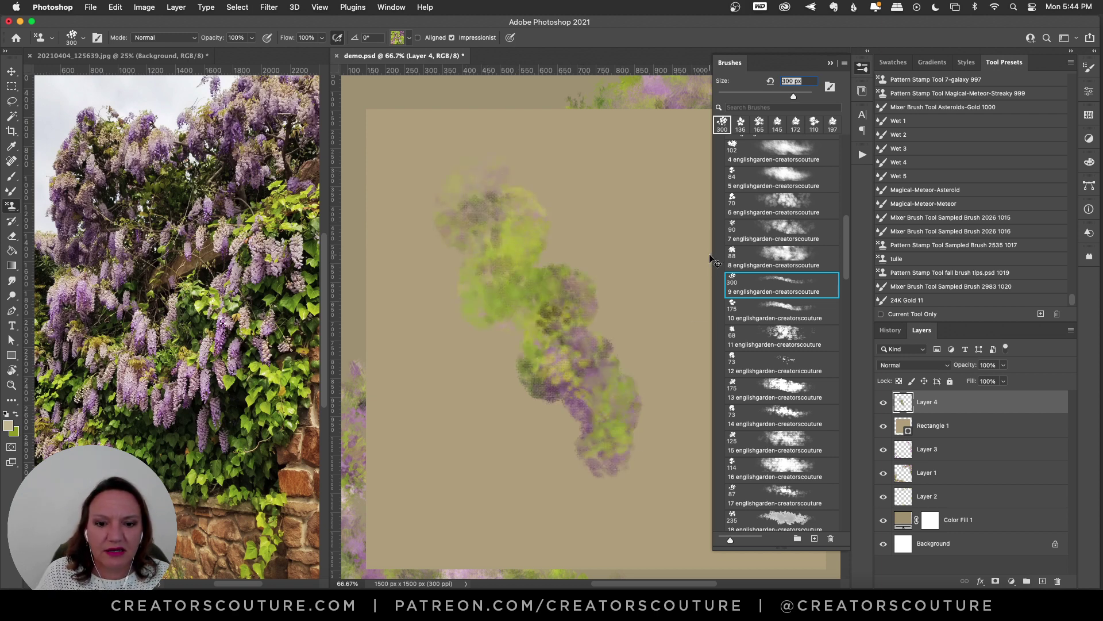
pyautogui.press('super+z')
# Step: Zoom out to 50% and paint several lime and mottled wisteria pattern-stamp test strokes, undoing each
pyautogui.click(12, 385)
pyautogui.keyDown('alt'); pyautogui.click(537, 305); pyautogui.keyUp('alt')
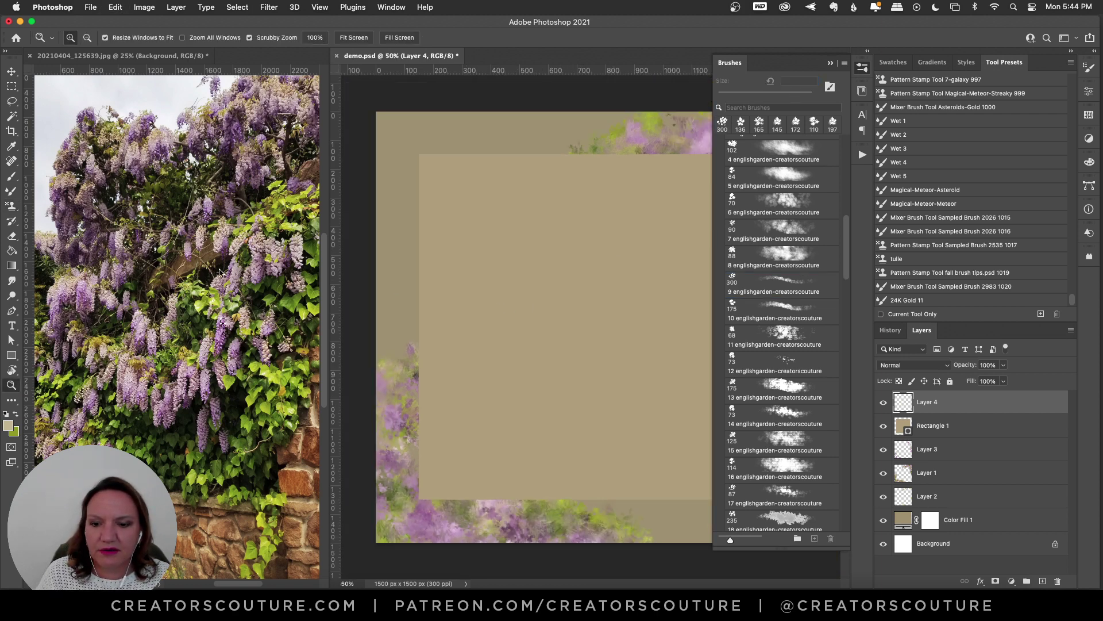
pyautogui.click(12, 221)
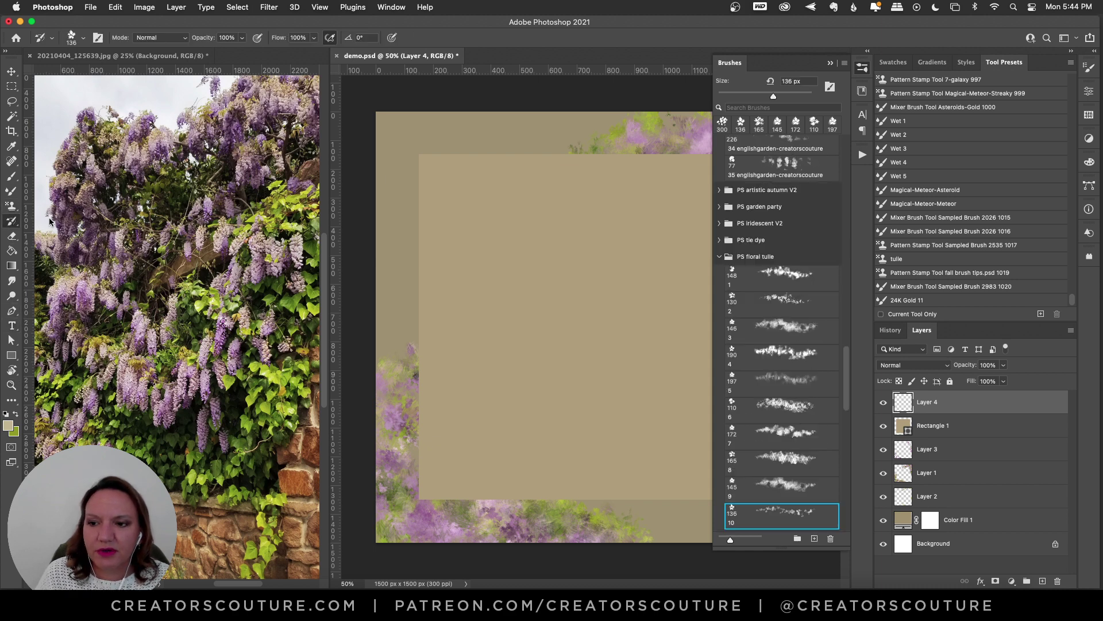
pyautogui.click(12, 205)
pyautogui.moveTo(482, 198)
pyautogui.mouseDown()
pyautogui.moveTo(487, 244)
pyautogui.moveTo(548, 247)
pyautogui.moveTo(518, 330)
pyautogui.mouseUp()
pyautogui.press('super+z')
pyautogui.moveTo(517, 230)
pyautogui.mouseDown()
pyautogui.moveTo(560, 235)
pyautogui.moveTo(545, 302)
pyautogui.moveTo(612, 342)
pyautogui.moveTo(644, 417)
pyautogui.mouseUp()
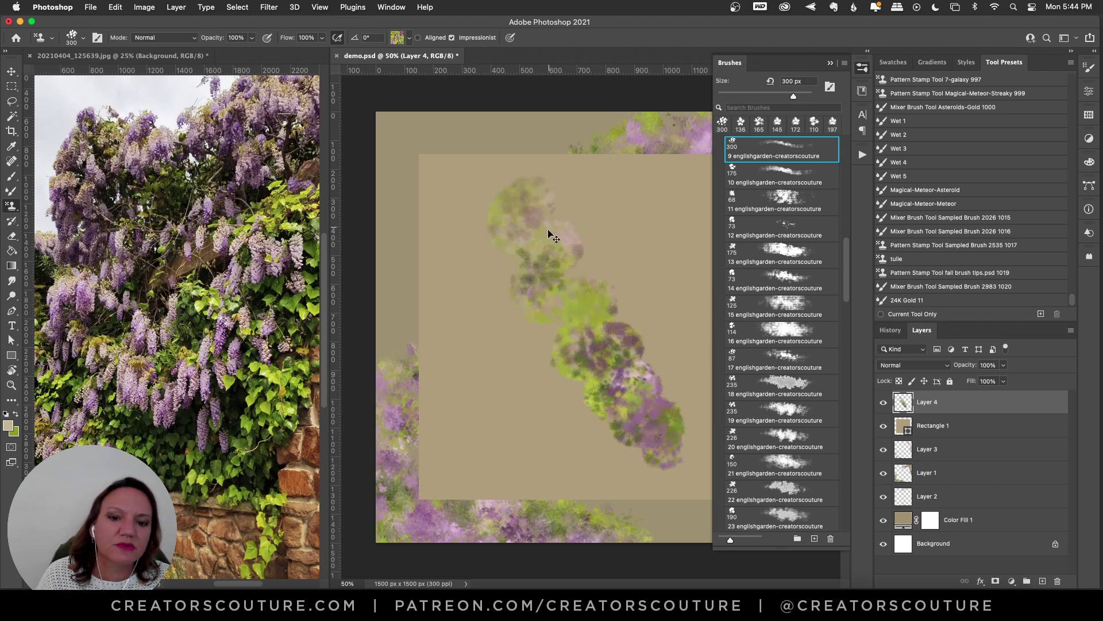
pyautogui.press('super+z')
pyautogui.moveTo(520, 204)
pyautogui.mouseDown()
pyautogui.moveTo(506, 241)
pyautogui.moveTo(534, 276)
pyautogui.moveTo(580, 293)
pyautogui.moveTo(592, 310)
pyautogui.mouseUp()
pyautogui.press('super+z')
# Step: Switch to englishgarden brush 10 at 175 px and paint a lime-purple wisteria cluster in the panel
pyautogui.moveTo(520, 222)
pyautogui.mouseDown()
pyautogui.moveTo(589, 265)
pyautogui.moveTo(675, 451)
pyautogui.mouseUp()
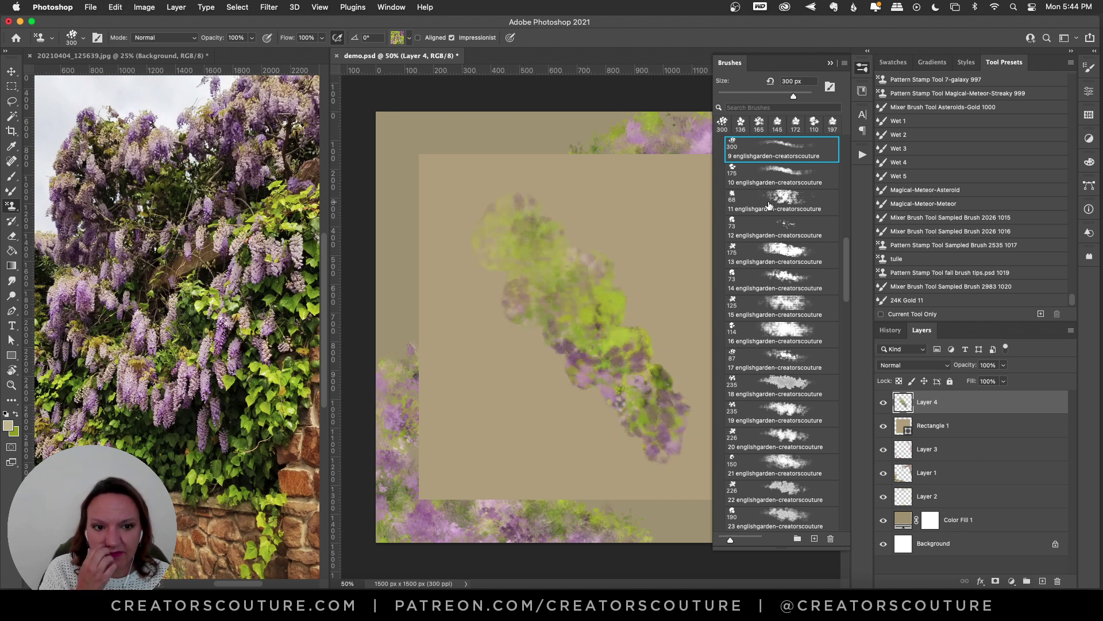
pyautogui.click(773, 184)
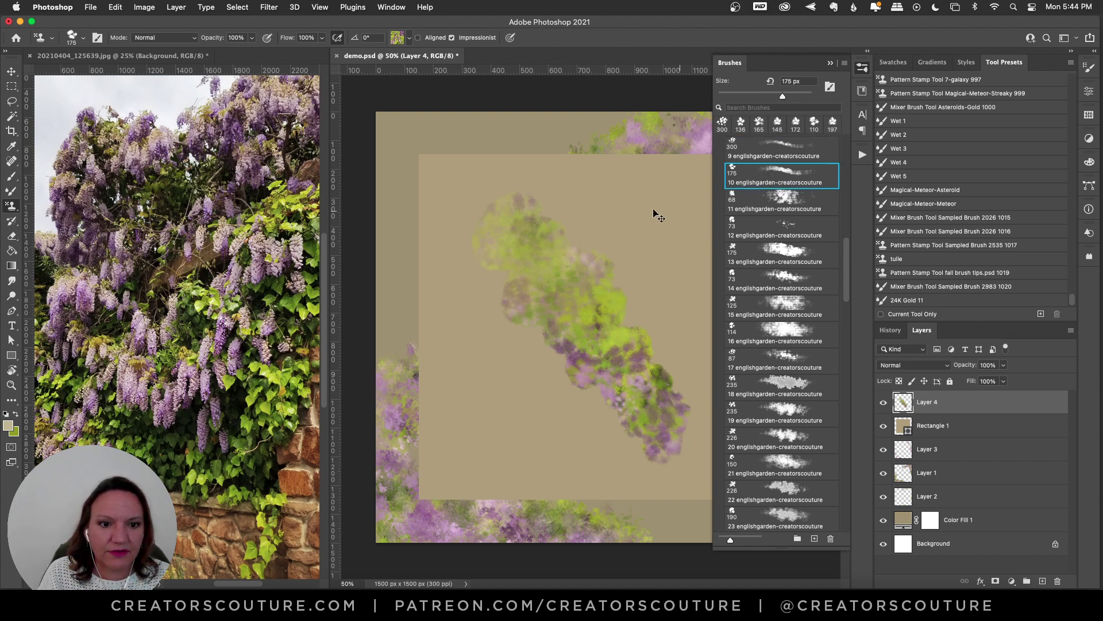
pyautogui.press('super+z')
pyautogui.moveTo(627, 200)
pyautogui.mouseDown()
pyautogui.moveTo(601, 215)
pyautogui.moveTo(612, 252)
pyautogui.moveTo(589, 292)
pyautogui.moveTo(535, 331)
pyautogui.moveTo(553, 368)
pyautogui.mouseUp()
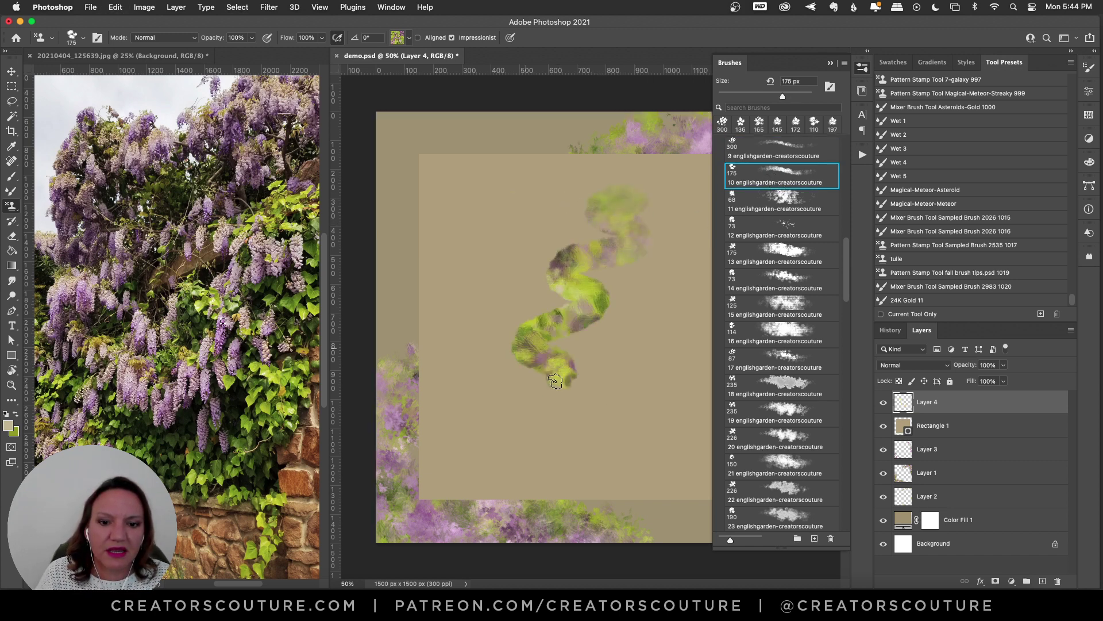
pyautogui.press('super+z')
pyautogui.moveTo(505, 198)
pyautogui.mouseDown()
pyautogui.moveTo(471, 240)
pyautogui.moveTo(530, 241)
pyautogui.moveTo(504, 298)
pyautogui.moveTo(559, 296)
pyautogui.moveTo(607, 323)
pyautogui.moveTo(564, 402)
pyautogui.moveTo(615, 373)
pyautogui.moveTo(638, 408)
pyautogui.moveTo(671, 400)
pyautogui.mouseUp()
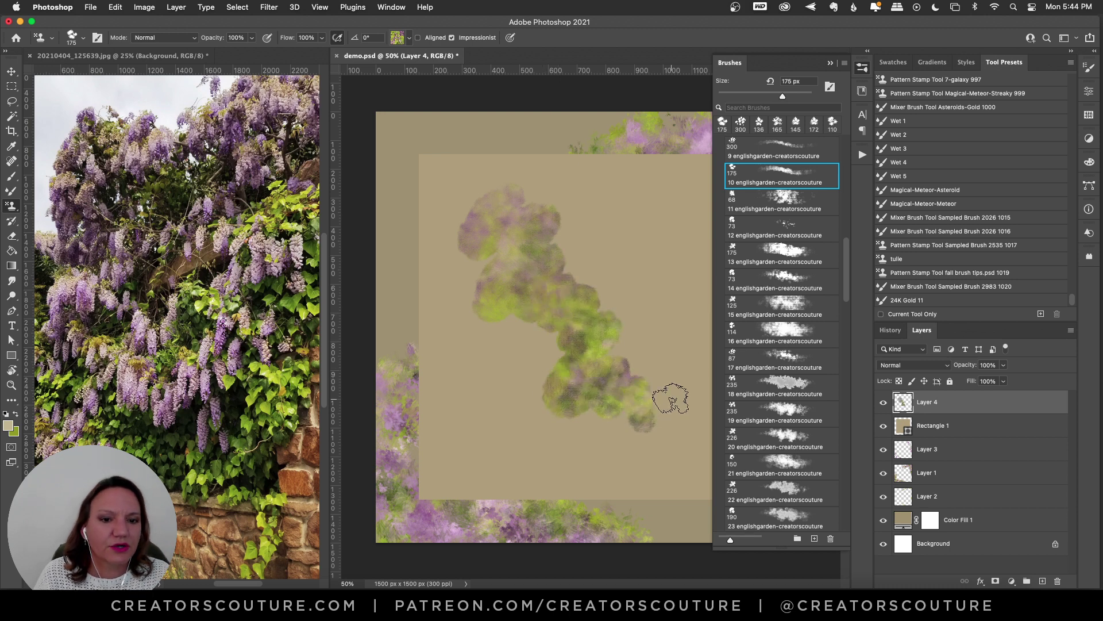
# Step: Add fine wisteria detail along the vine with the 68 px englishgarden brush 11
pyautogui.click(798, 206)
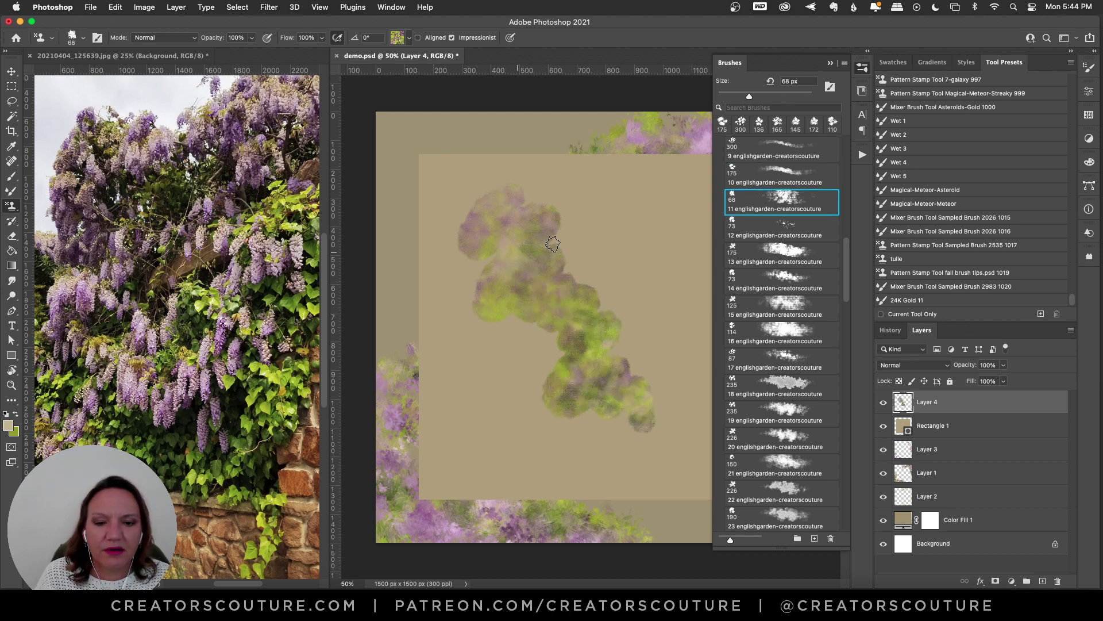
pyautogui.moveTo(489, 245)
pyautogui.mouseDown()
pyautogui.moveTo(505, 263)
pyautogui.moveTo(500, 314)
pyautogui.moveTo(595, 300)
pyautogui.moveTo(603, 330)
pyautogui.moveTo(499, 259)
pyautogui.moveTo(497, 310)
pyautogui.moveTo(550, 301)
pyautogui.moveTo(622, 328)
pyautogui.moveTo(616, 374)
pyautogui.moveTo(682, 416)
pyautogui.mouseUp()
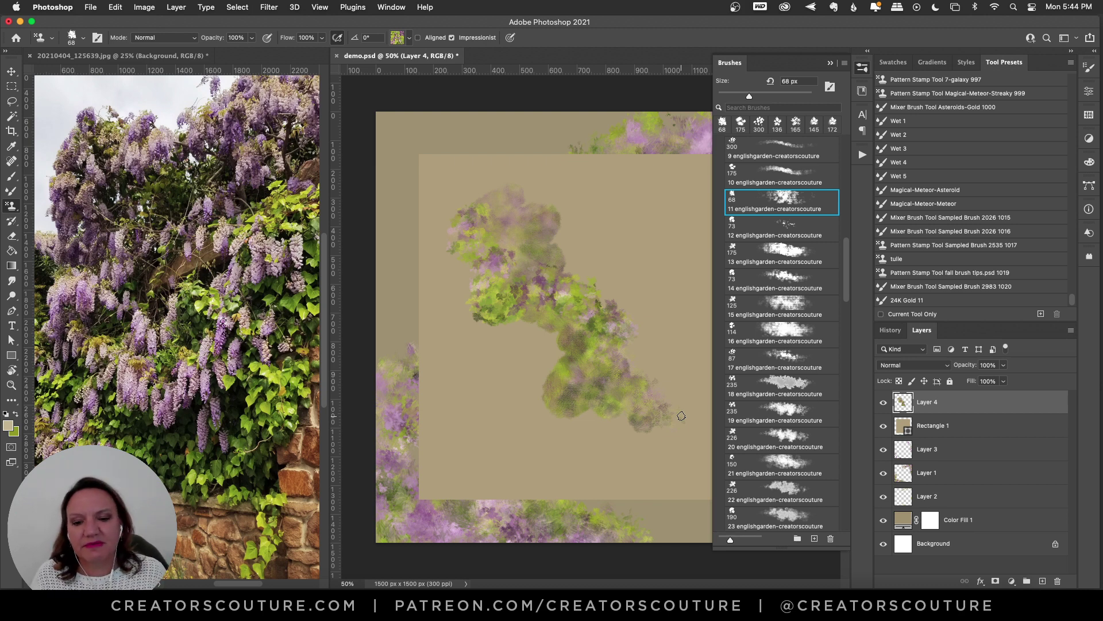
pyautogui.click(863, 69)
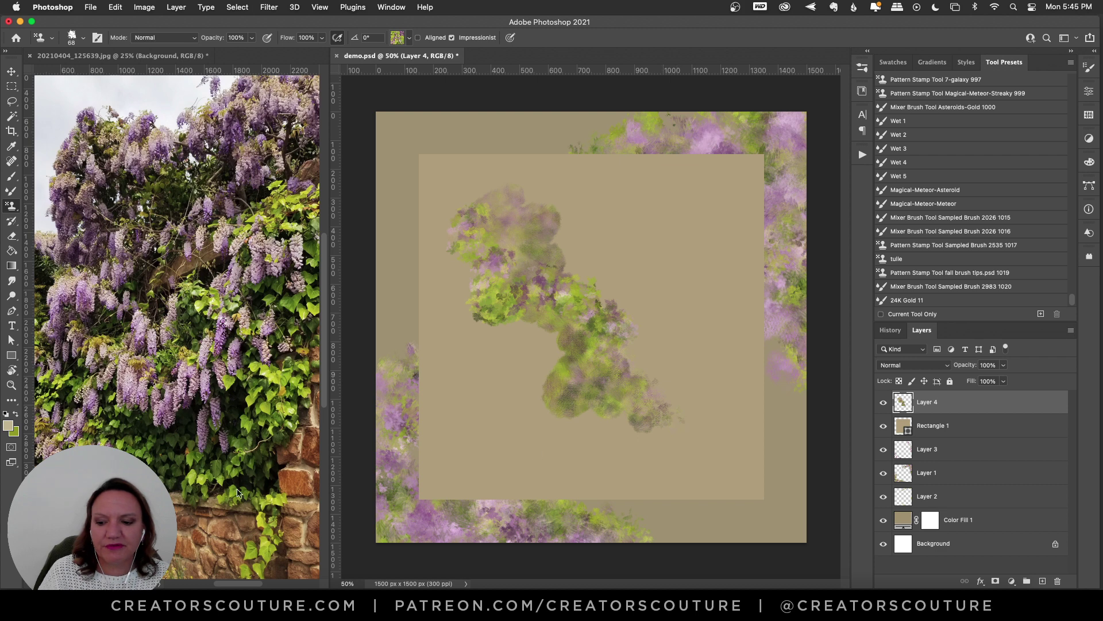
# Step: Quick Look flowers-lace-photoshop-brushes-4.jpg in Finder's displays folder, then close the preview
pyautogui.press('super+Tab')
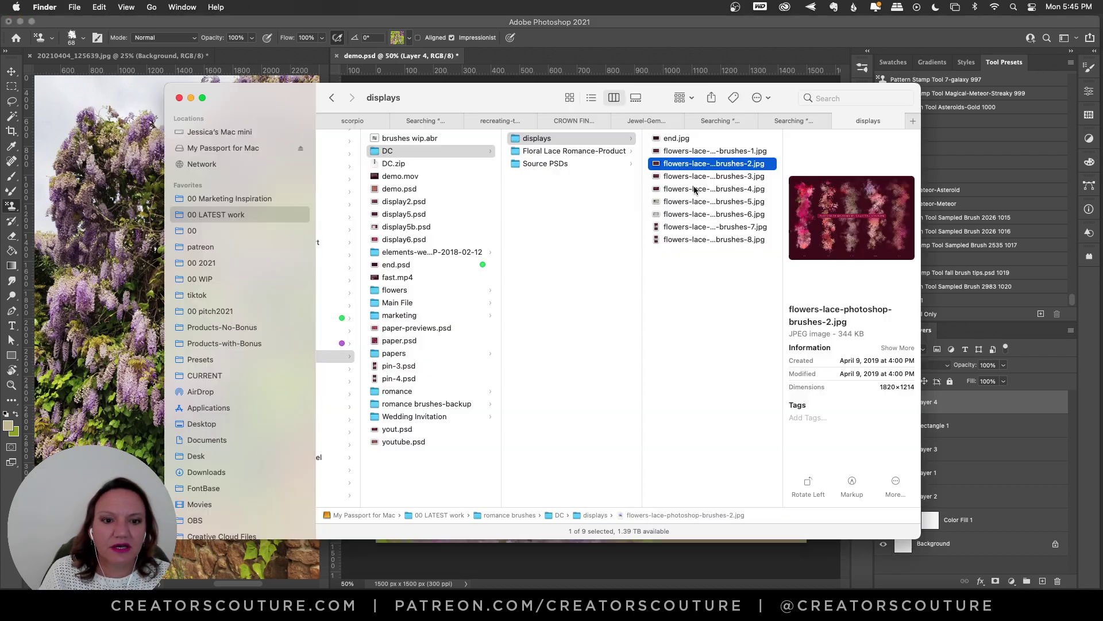
pyautogui.click(703, 189)
pyautogui.press('space')
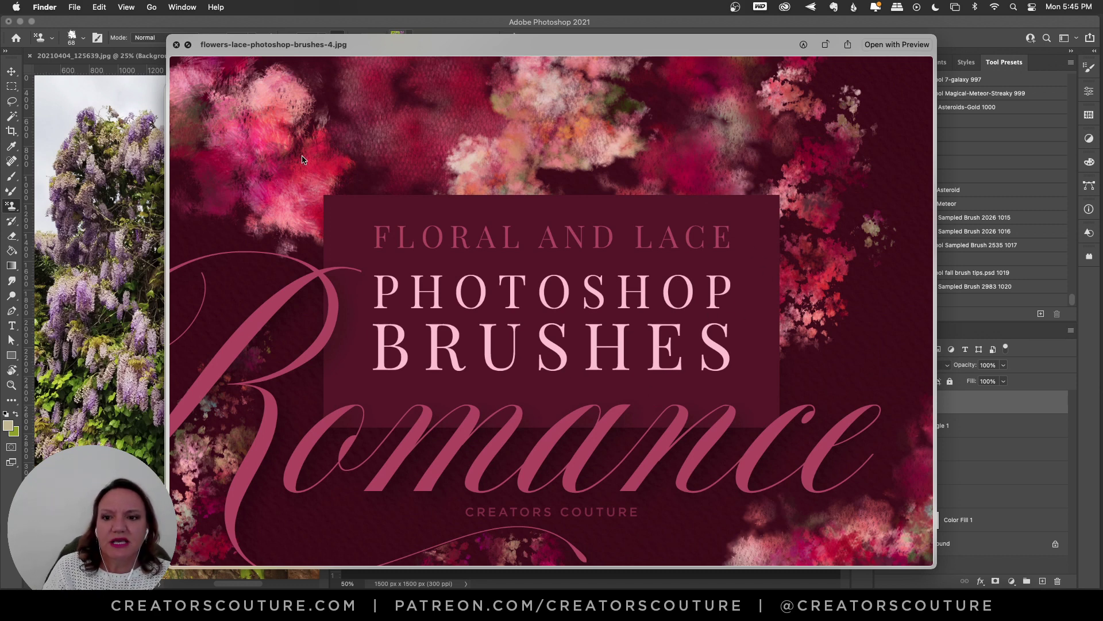
pyautogui.press('space')
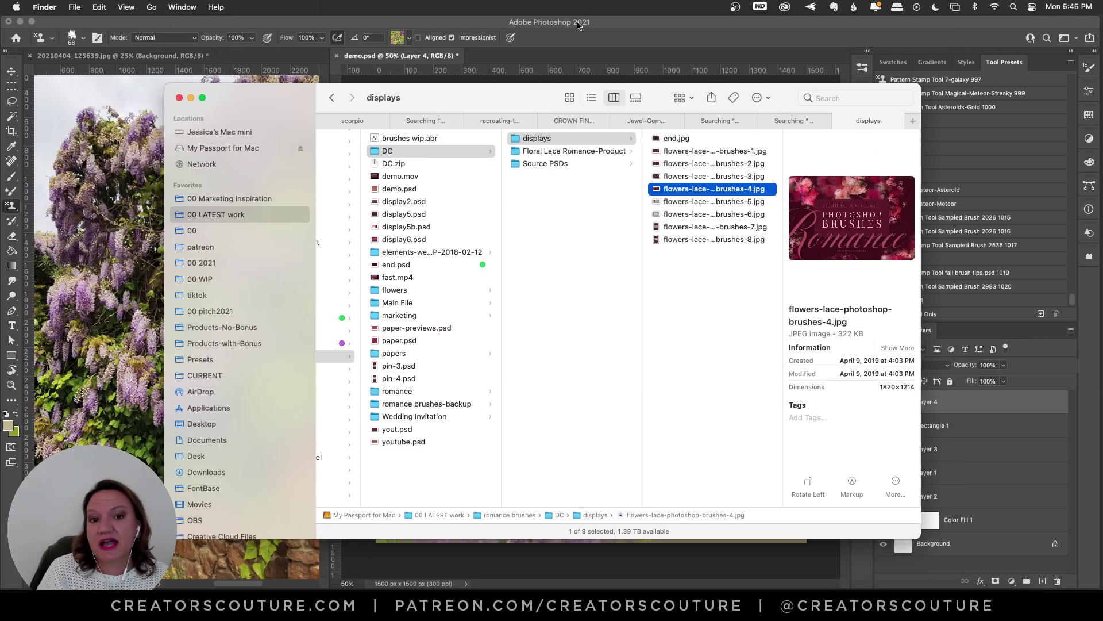
# Step: Back in Photoshop, choose the Romantic English Garden 9 brush and clear everything on Layer 4
pyautogui.click(613, 23)
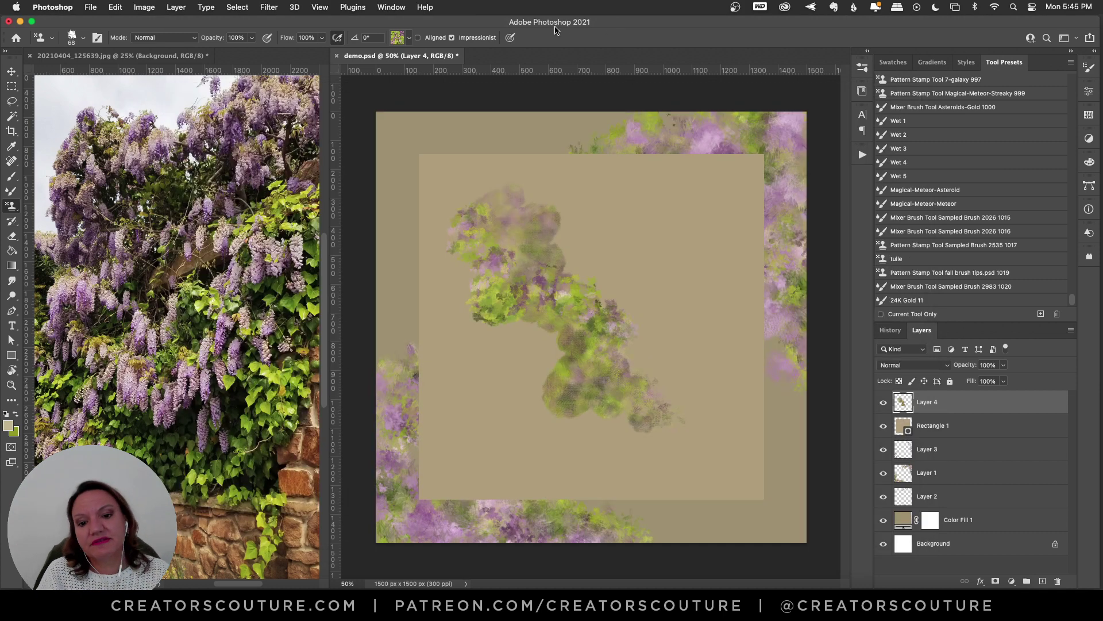
pyautogui.click(863, 64)
pyautogui.moveTo(848, 266); pyautogui.dragTo(837, 154)
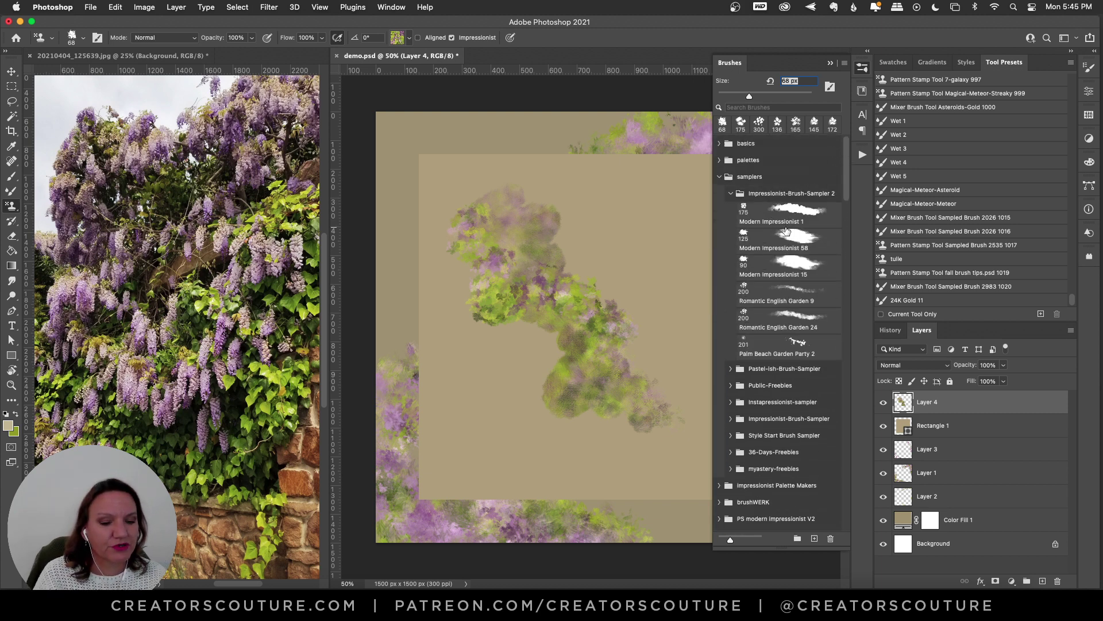
pyautogui.click(780, 205)
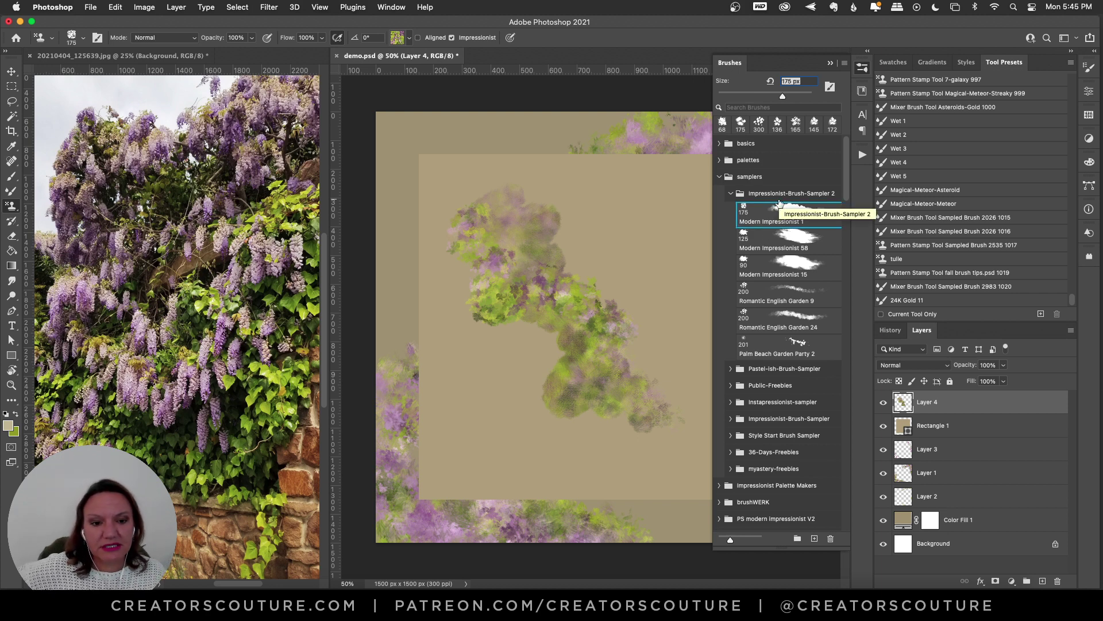
pyautogui.click(769, 300)
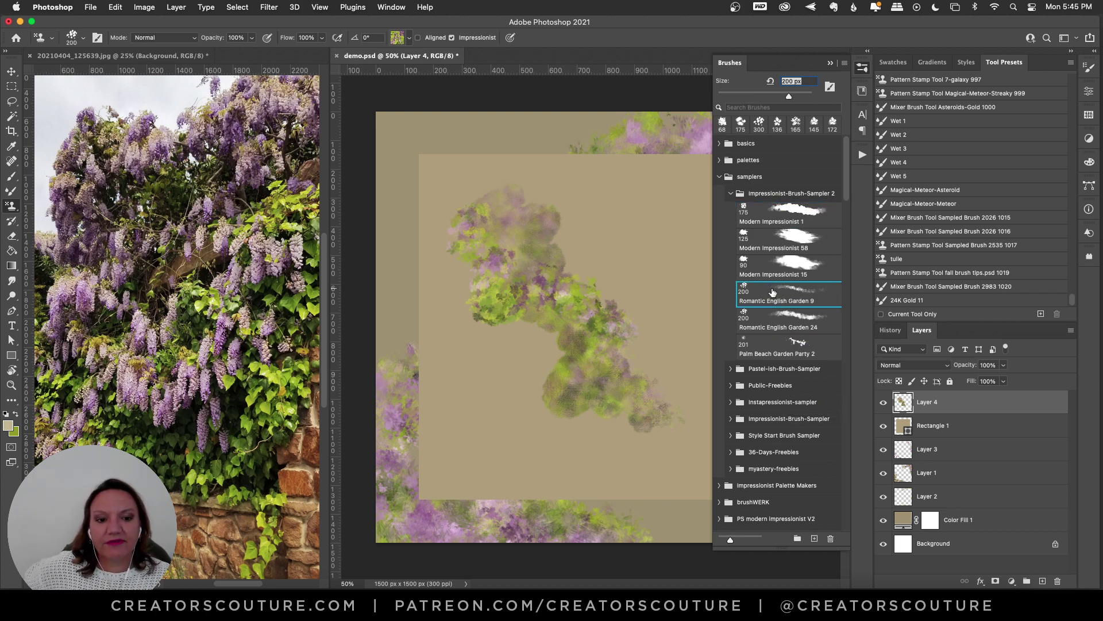
pyautogui.press('BackSpace')
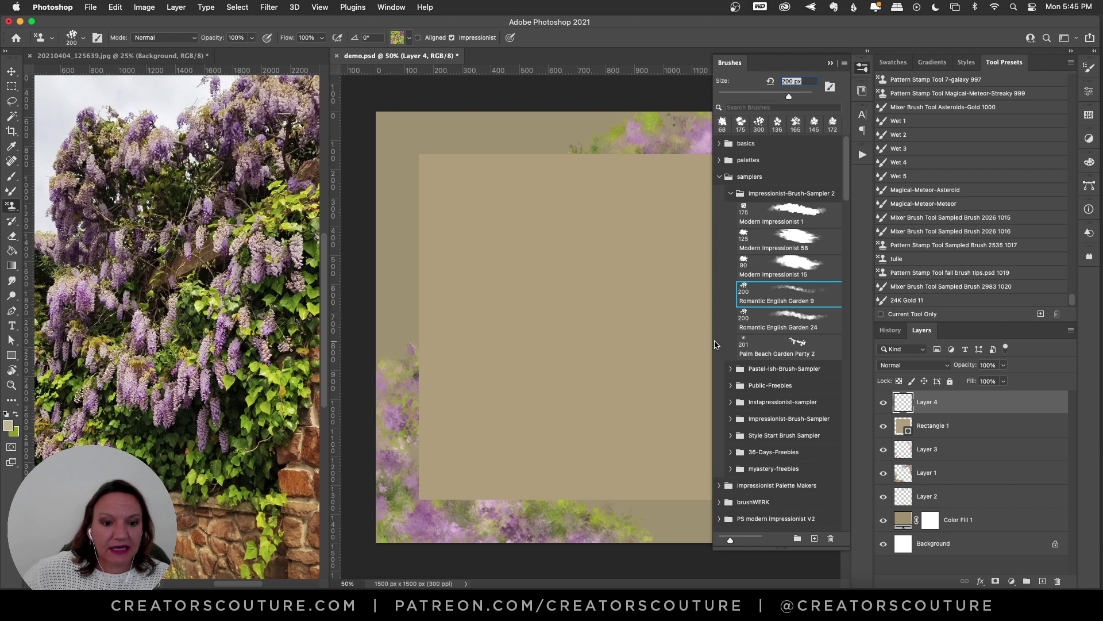
# Step: Stamp test wisteria strokes with Romantic English Garden 9 and 24 (200 px), then undo them all
pyautogui.click(785, 326)
pyautogui.click(793, 302)
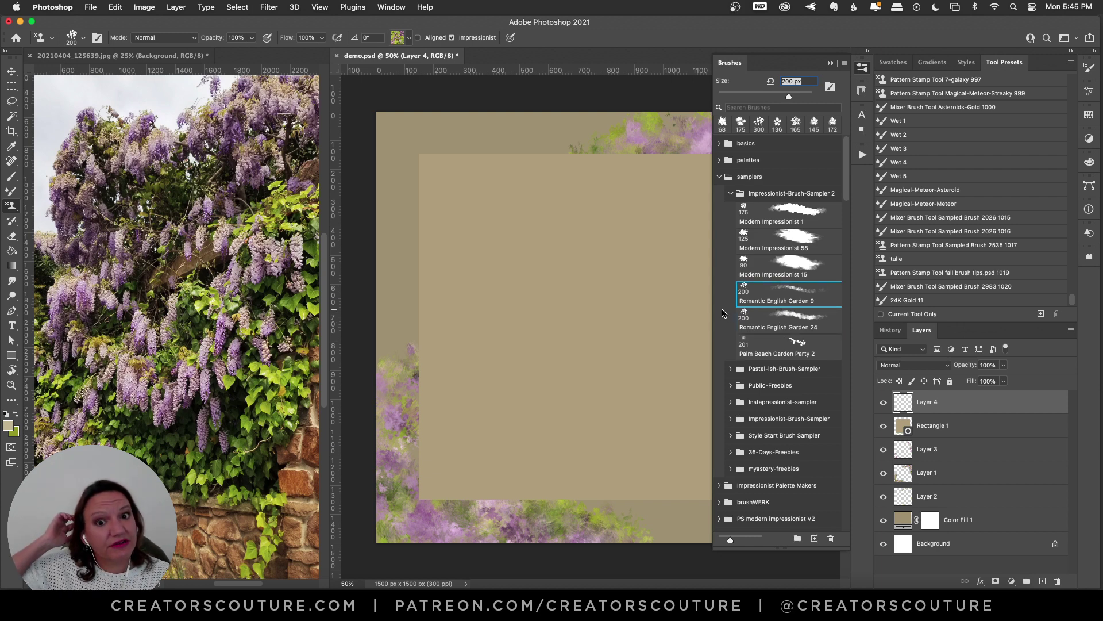
pyautogui.moveTo(561, 218)
pyautogui.mouseDown()
pyautogui.moveTo(537, 292)
pyautogui.moveTo(551, 373)
pyautogui.mouseUp()
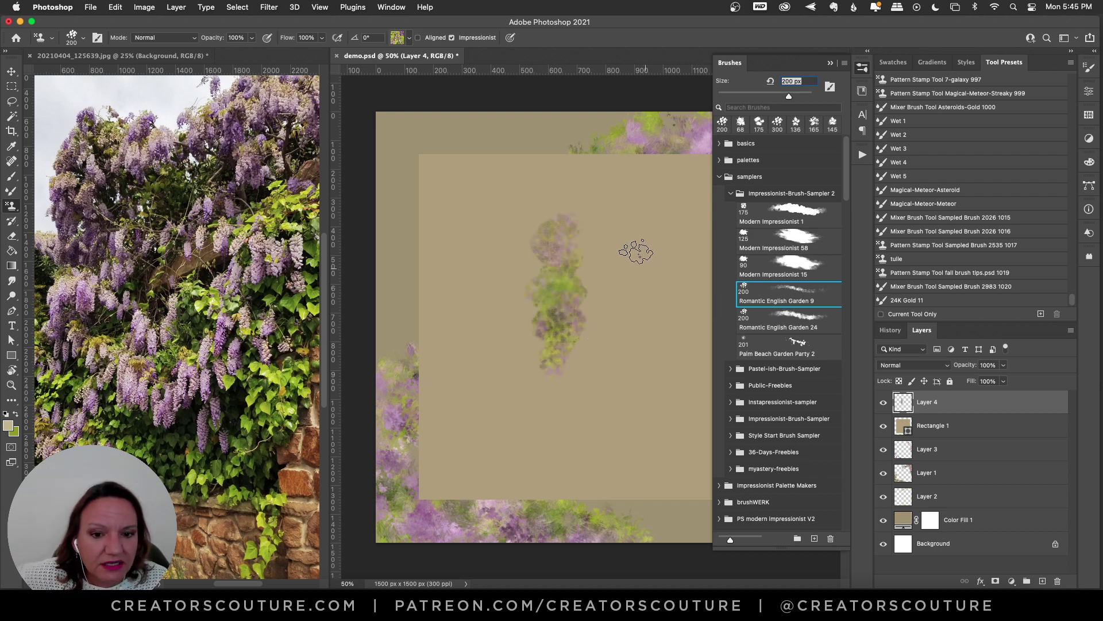
pyautogui.click(780, 316)
pyautogui.moveTo(602, 218); pyautogui.dragTo(625, 393)
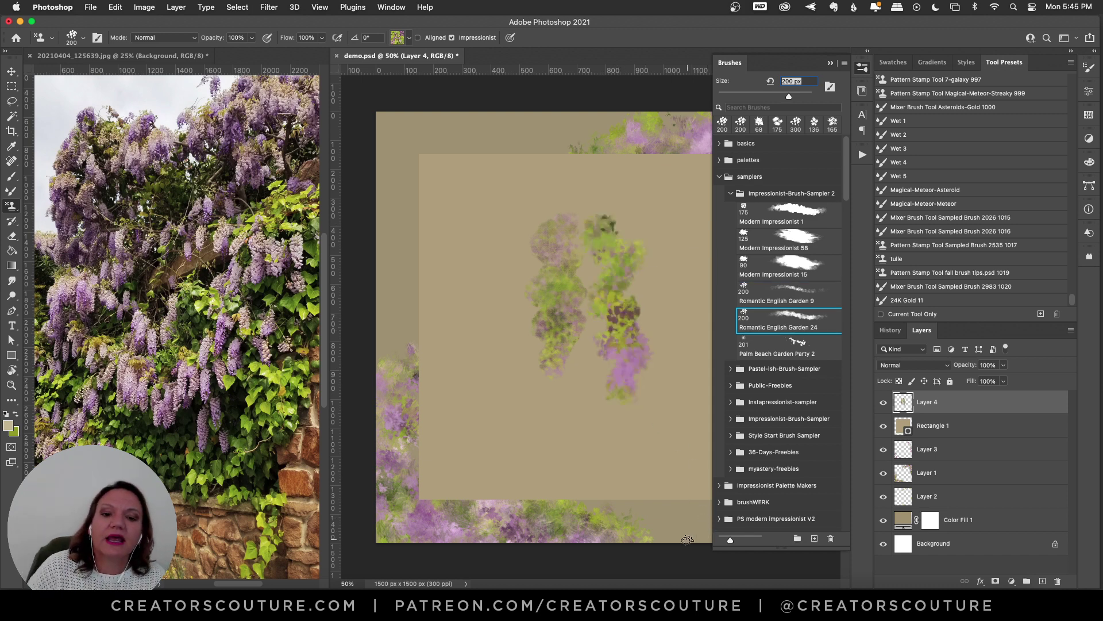
pyautogui.press('super+z')
pyautogui.moveTo(578, 221)
pyautogui.mouseDown()
pyautogui.moveTo(569, 254)
pyautogui.moveTo(604, 376)
pyautogui.mouseUp()
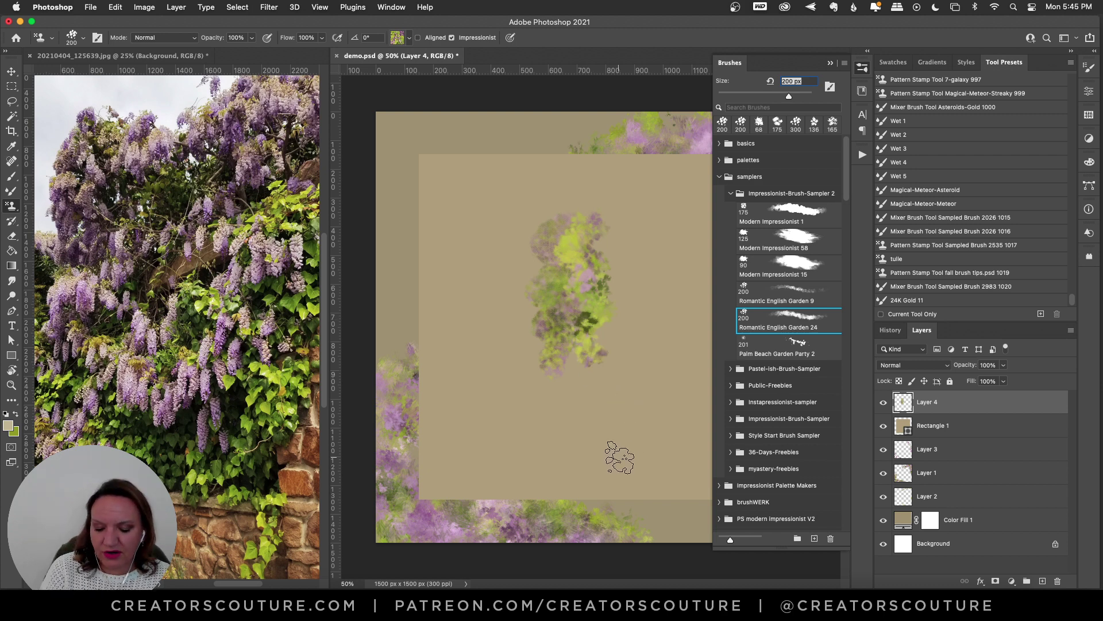
pyautogui.press('super+z')
pyautogui.press('super+z')
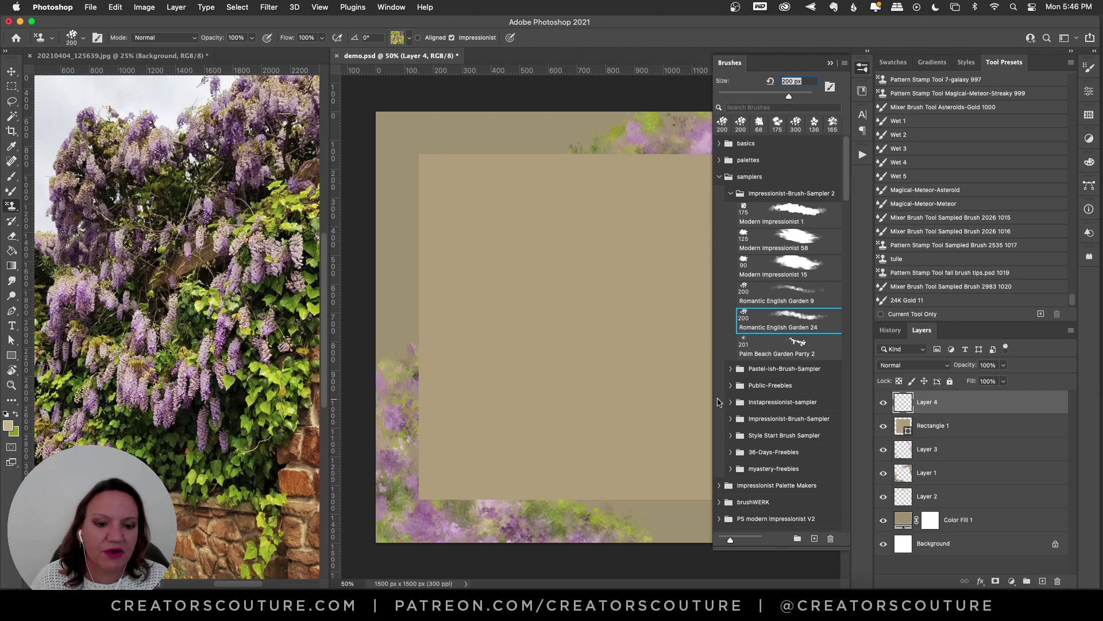
pyautogui.moveTo(715, 408); pyautogui.dragTo(723, 408)
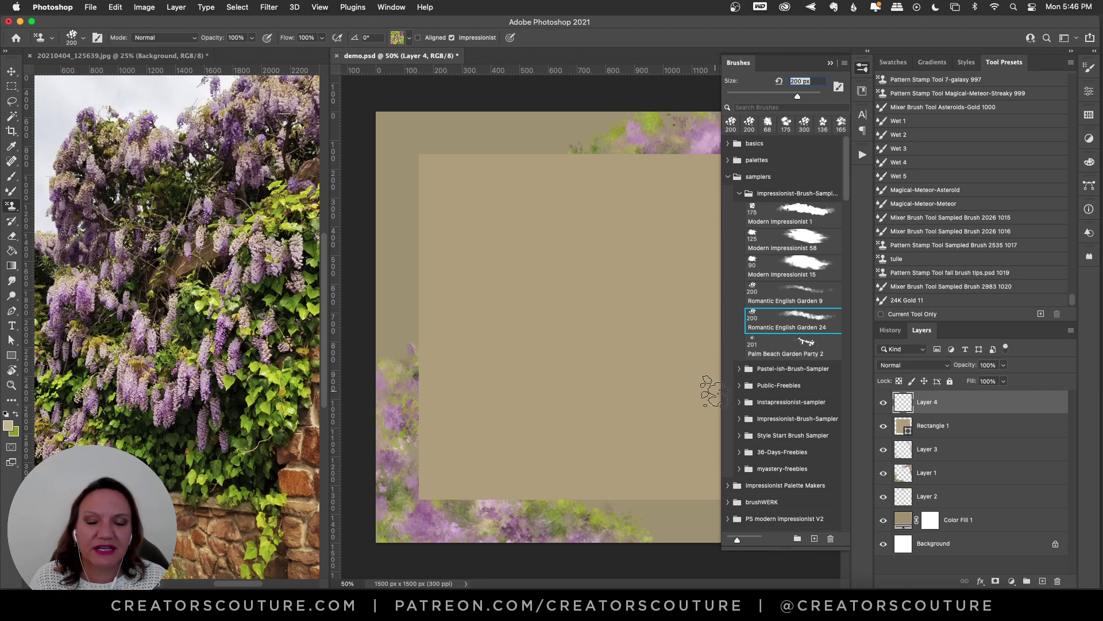
pyautogui.click(863, 68)
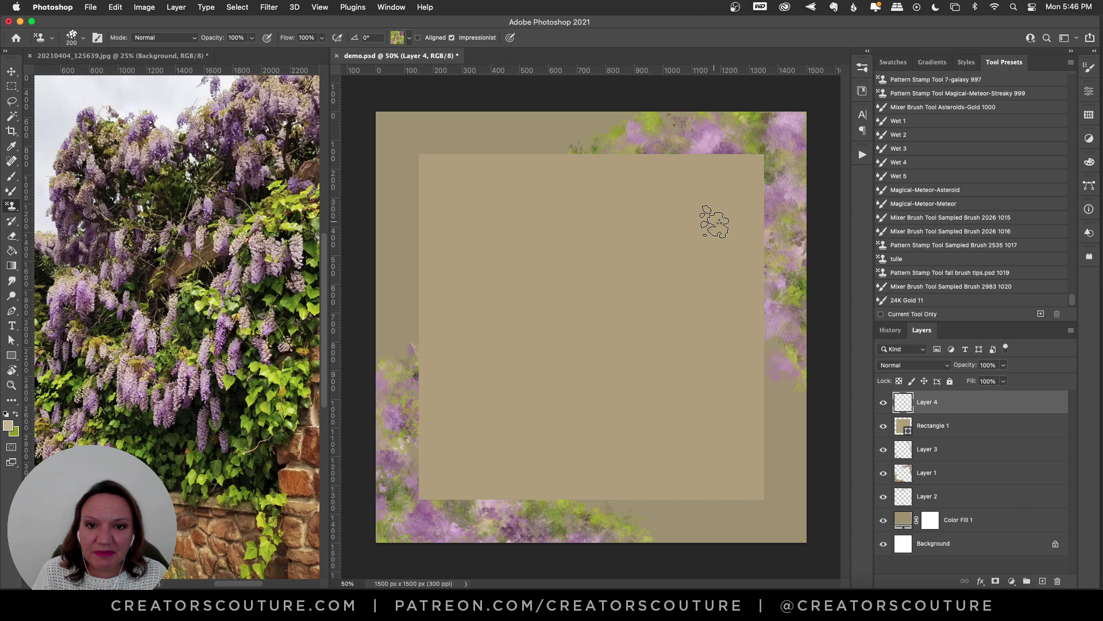